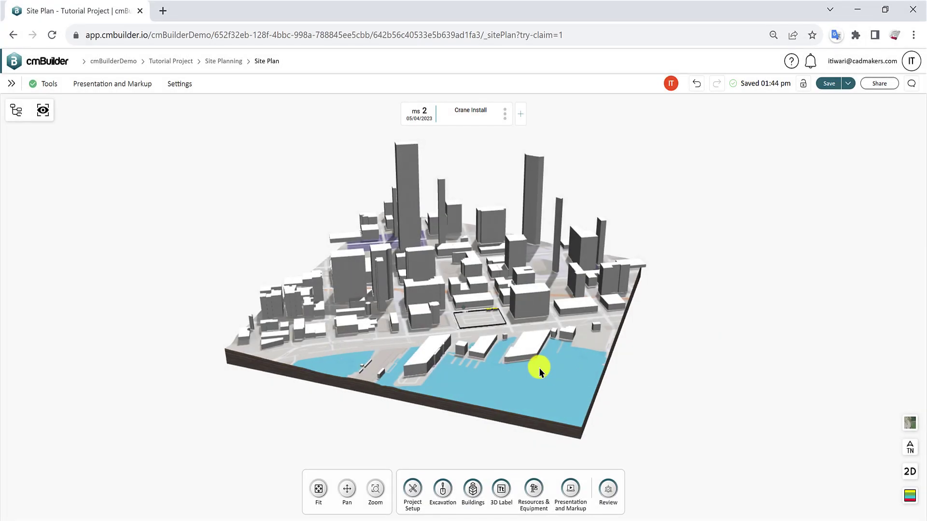
# Step: Open the Resources & Equipment library beside the site plan and scroll through its 1108 items
pyautogui.moveTo(540, 371)
pyautogui.mouseDown()
pyautogui.moveTo(511, 377)
pyautogui.moveTo(493, 369)
pyautogui.moveTo(546, 369)
pyautogui.moveTo(542, 377)
pyautogui.moveTo(554, 368)
pyautogui.moveTo(546, 372)
pyautogui.mouseUp()
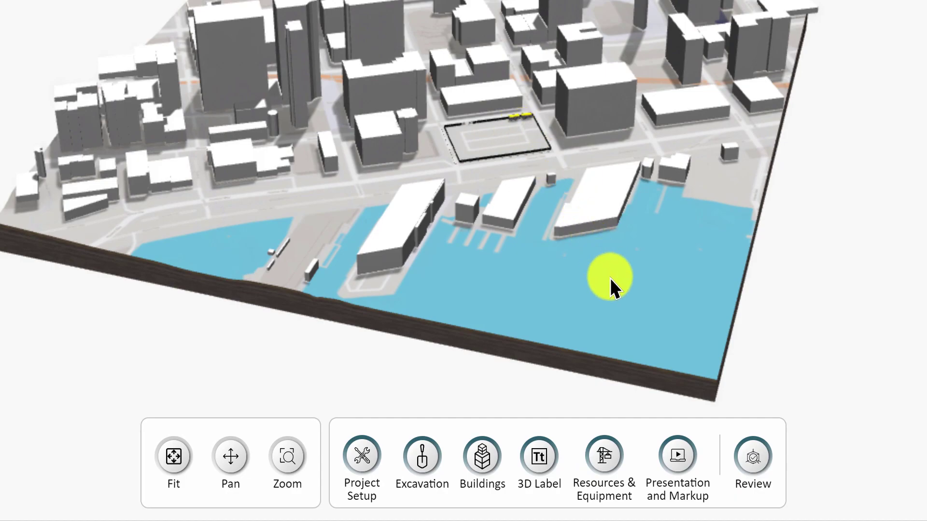
pyautogui.click(604, 454)
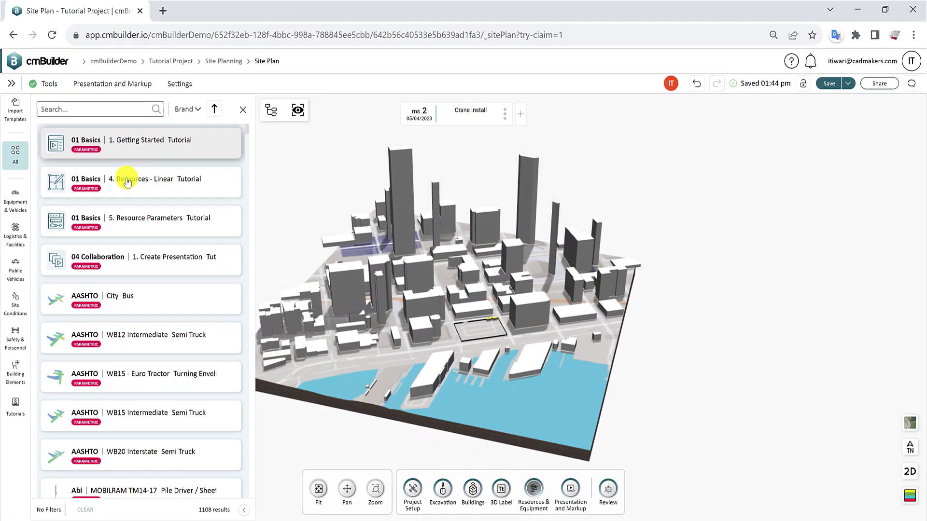
pyautogui.scroll(-8, 145, 410)
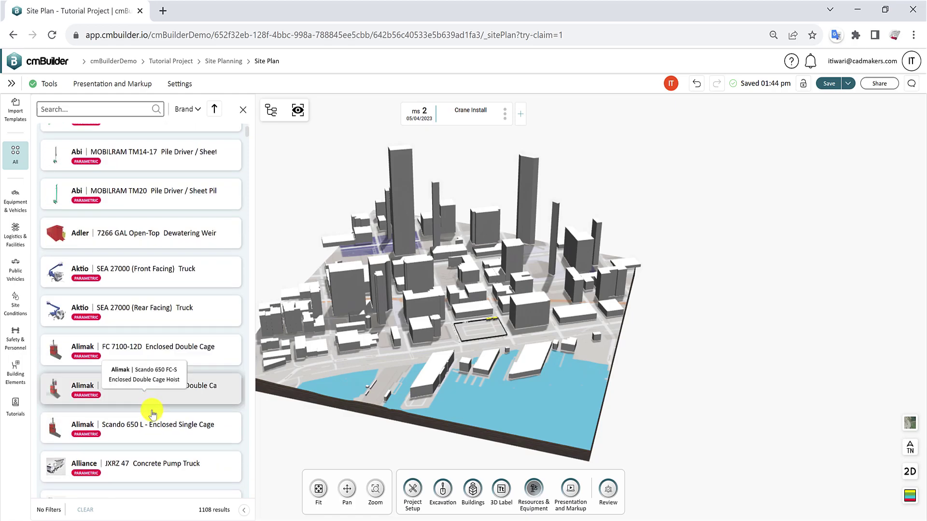
pyautogui.scroll(8, 202, 376)
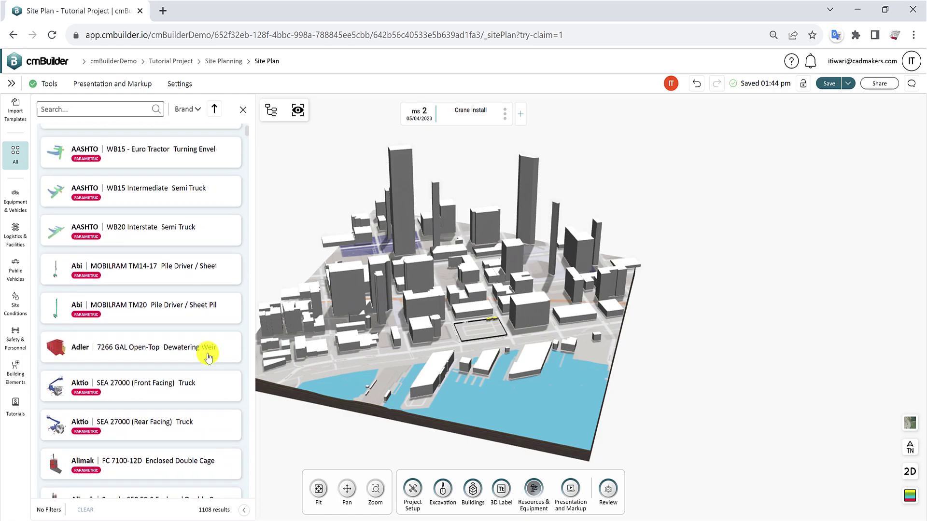
pyautogui.scroll(1, 206, 341)
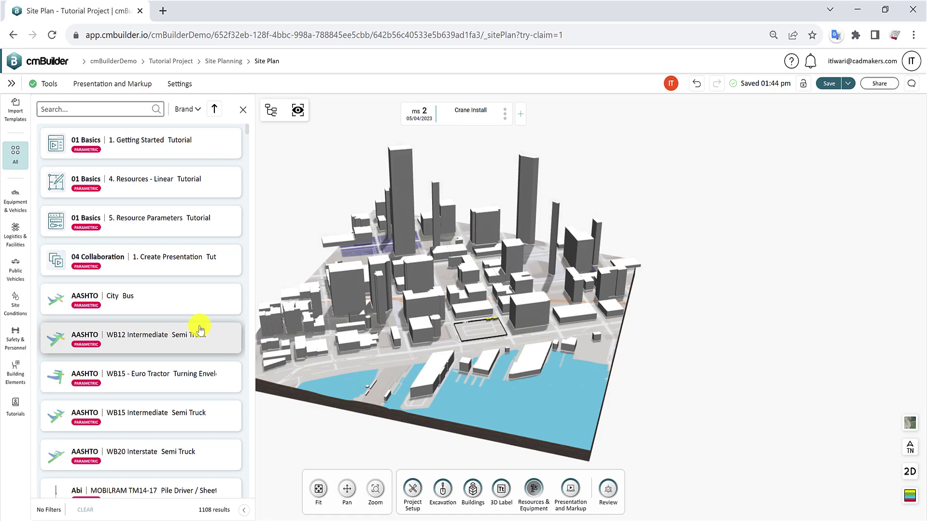
pyautogui.scroll(-6, 198, 329)
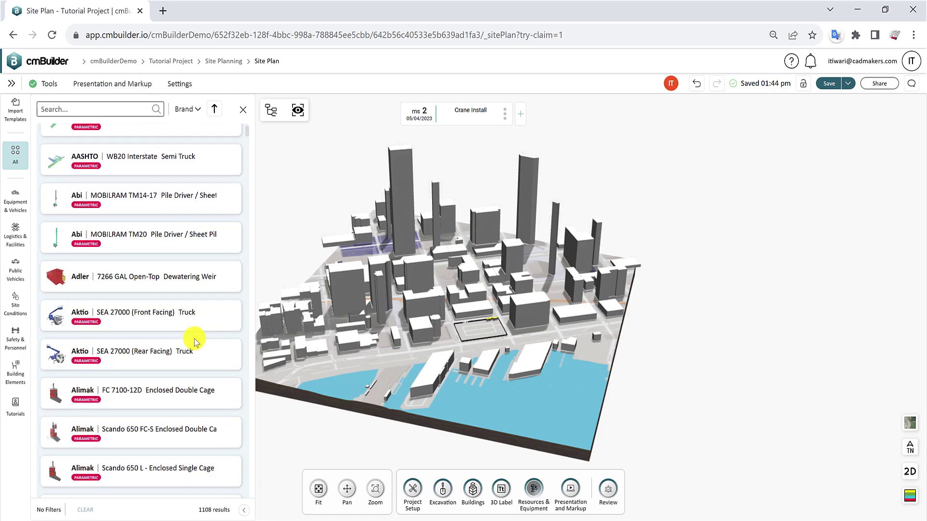
pyautogui.scroll(-4, 189, 346)
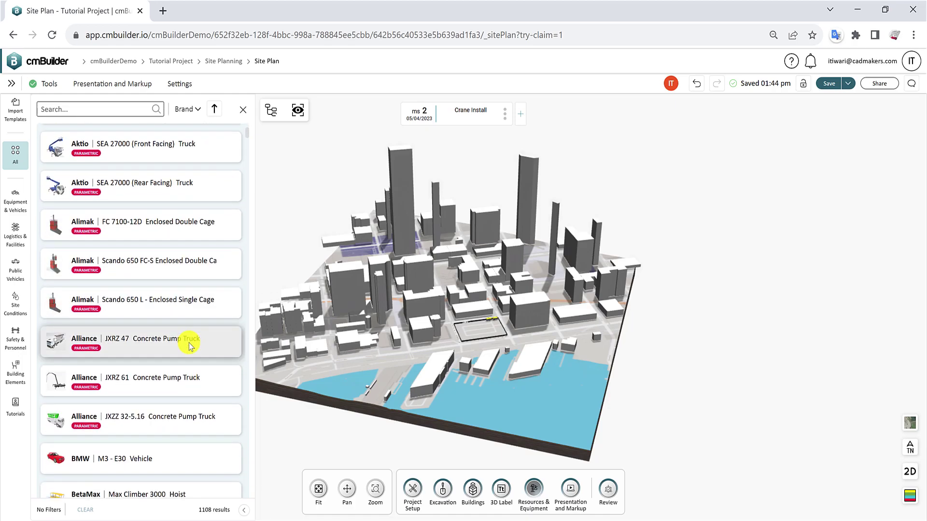
pyautogui.scroll(-1, 189, 346)
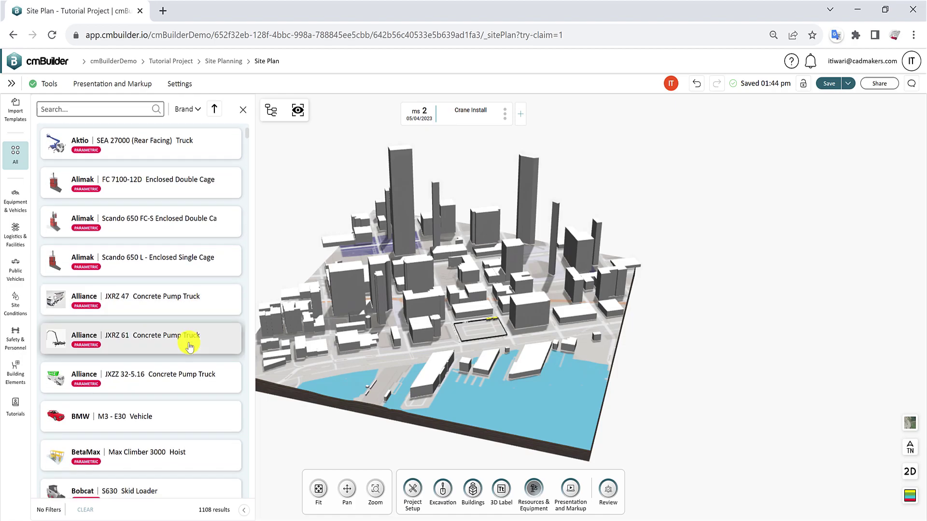
pyautogui.scroll(8, 190, 346)
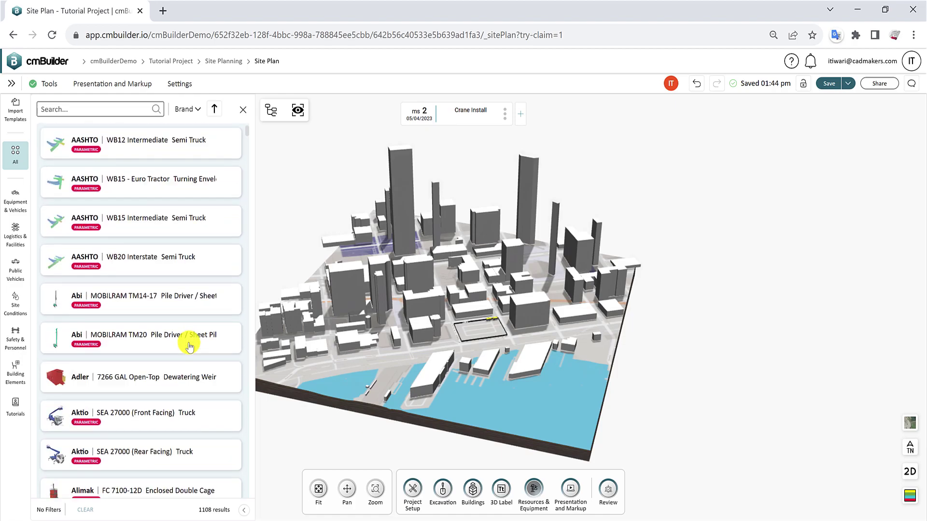
pyautogui.scroll(1, 189, 347)
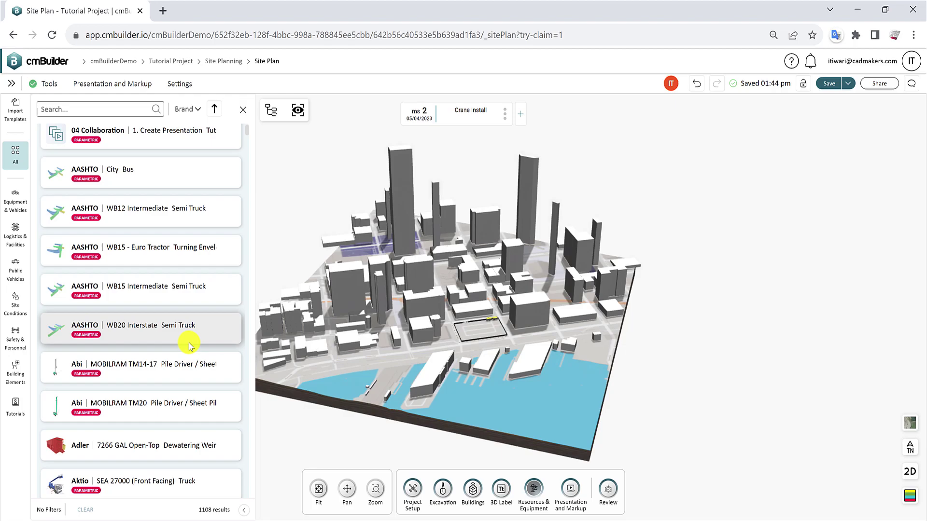
pyautogui.scroll(4, 189, 347)
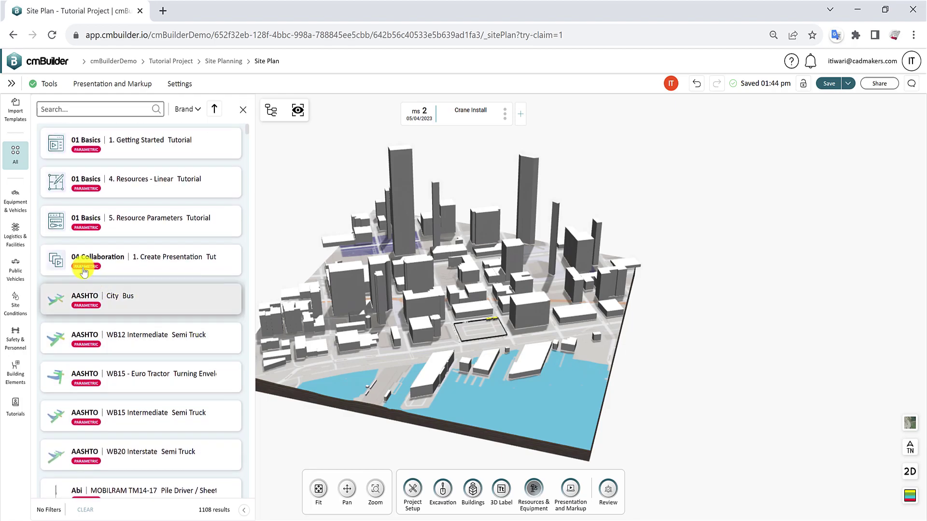
# Step: Browse the Equipment & Vehicles, Logistics & Facilities, All, Public Vehicles and Site Conditions categories
pyautogui.click(24, 211)
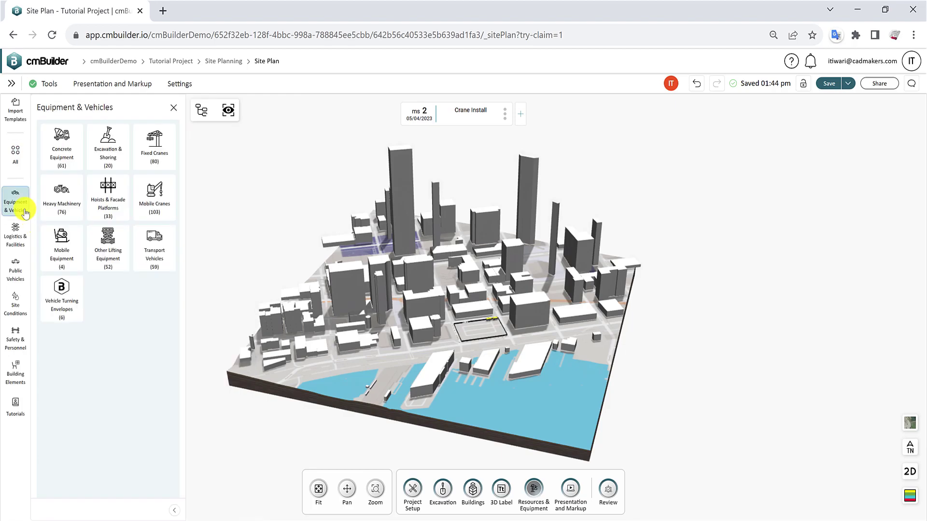
pyautogui.click(26, 241)
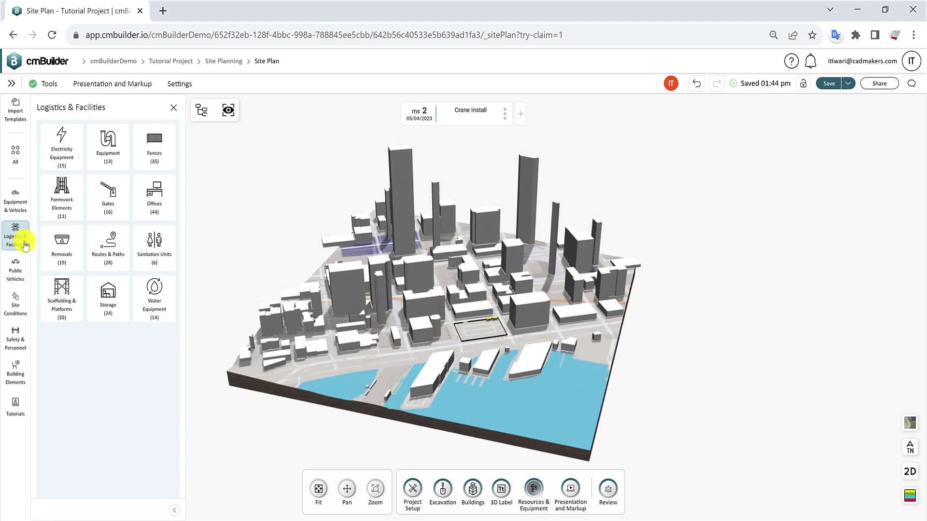
pyautogui.click(20, 162)
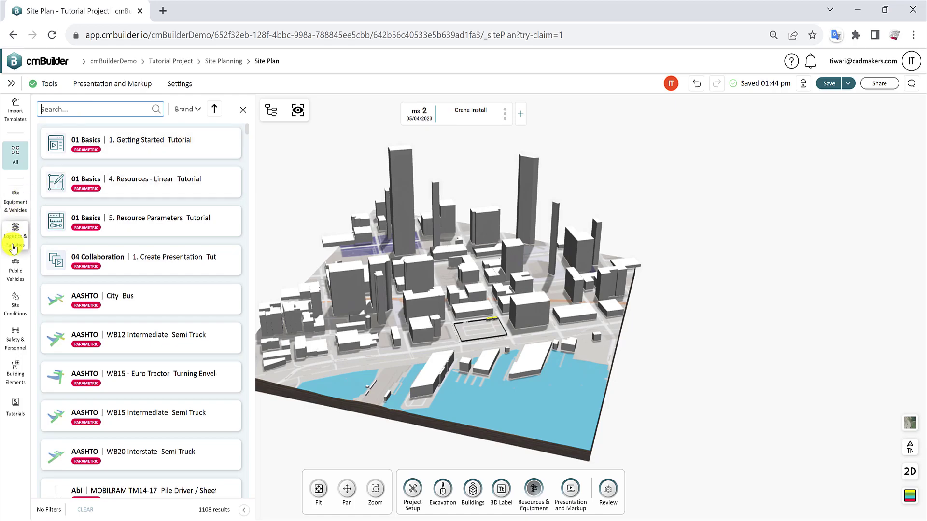
pyautogui.click(16, 272)
pyautogui.click(17, 307)
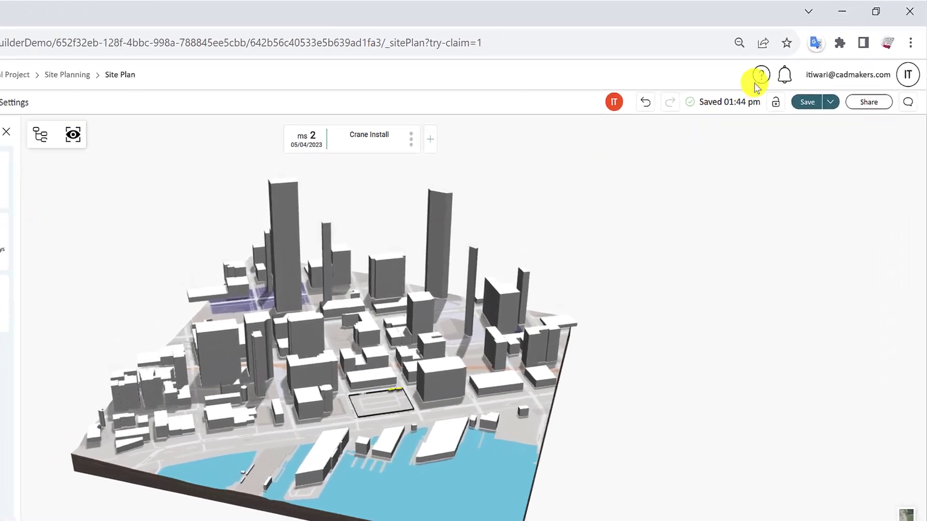
# Step: Check the help menu, then return to the Equipment & Vehicles categories
pyautogui.click(790, 62)
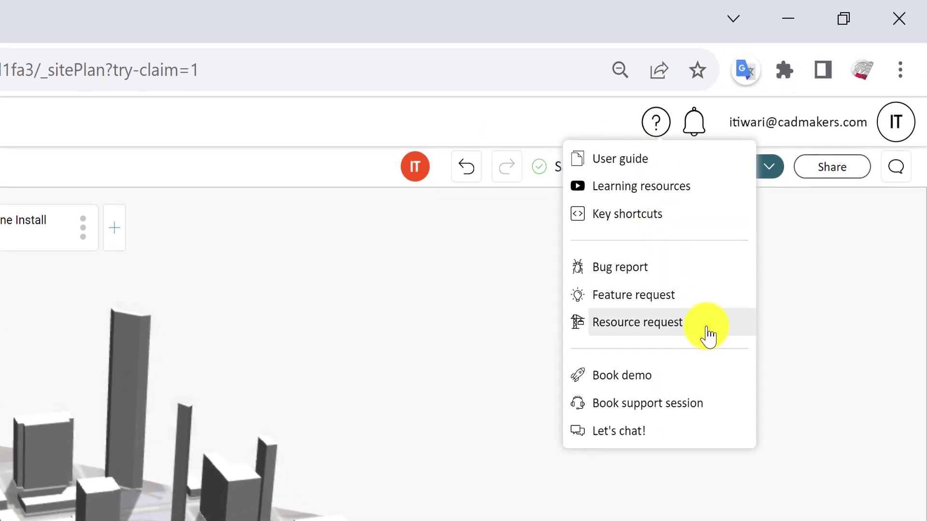
pyautogui.click(488, 333)
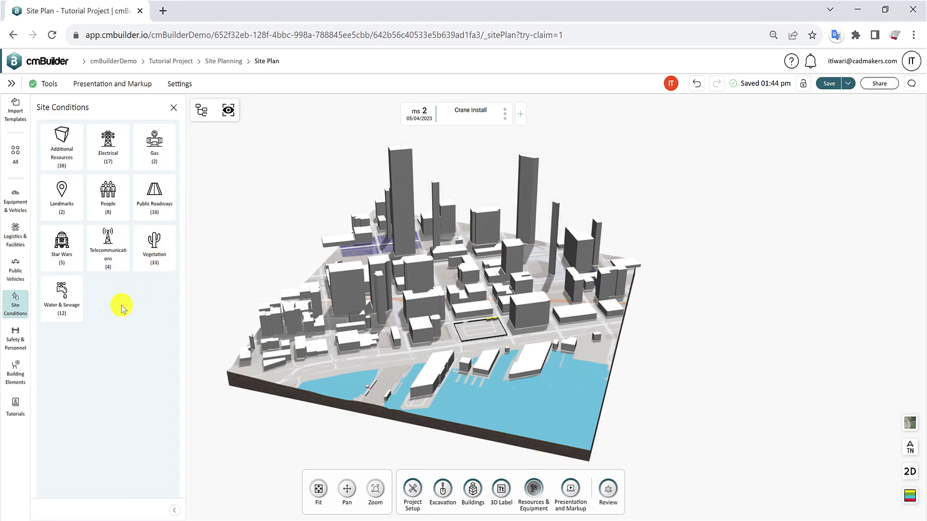
pyautogui.click(22, 206)
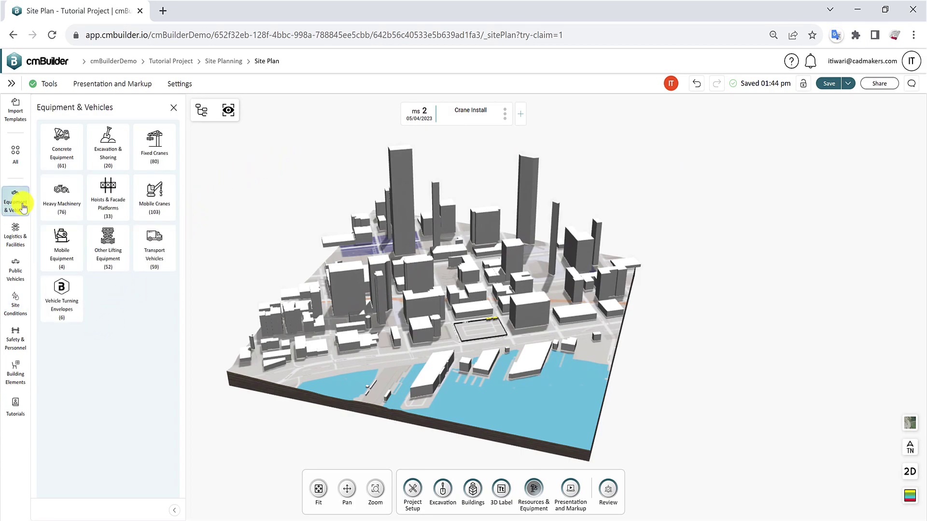
# Step: Search Fixed Cranes for 280 and pick the JASO J280PA Luffing crane to place over the site
pyautogui.click(155, 148)
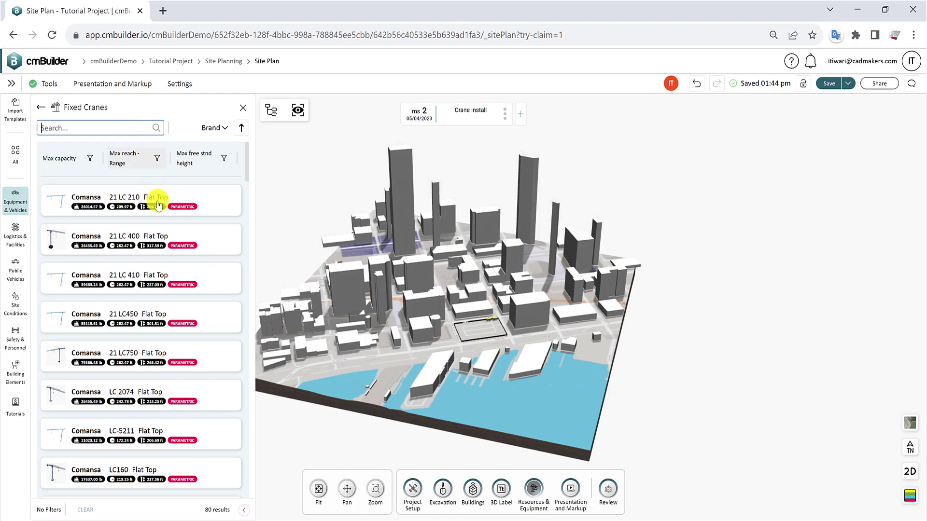
pyautogui.scroll(-8, 169, 314)
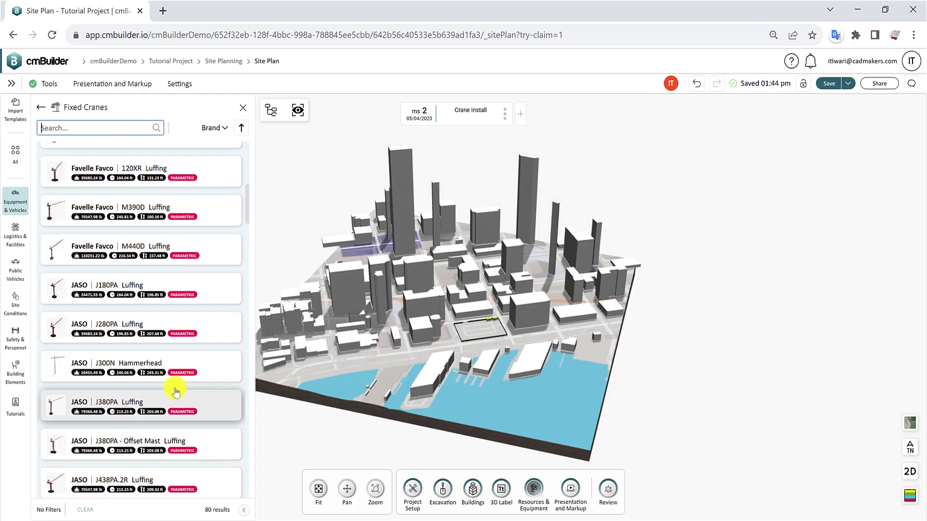
pyautogui.scroll(5, 174, 376)
pyautogui.click(112, 126)
pyautogui.write('280')
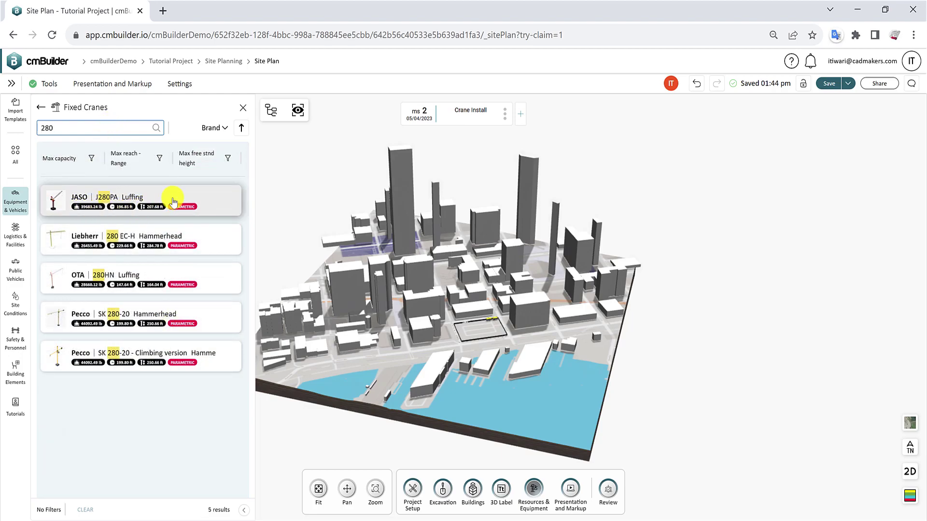
pyautogui.click(201, 206)
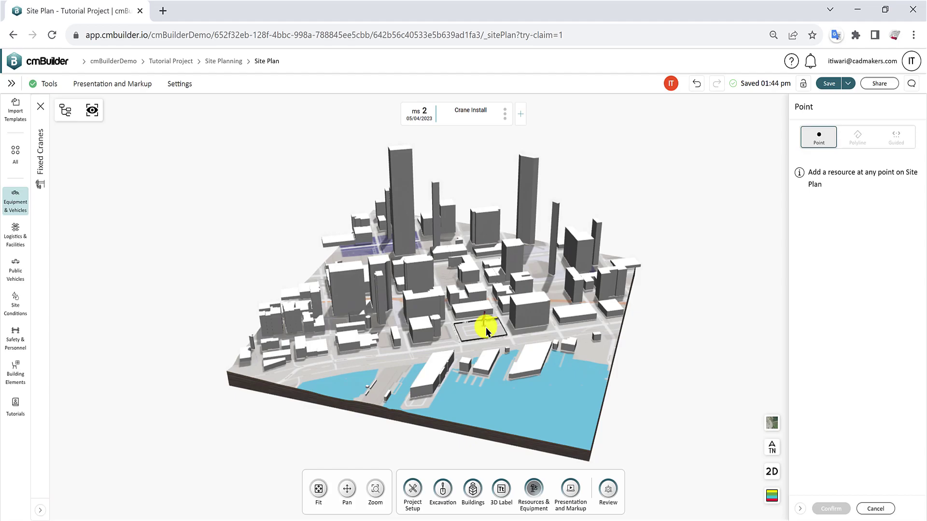
pyautogui.scroll(8, 488, 333)
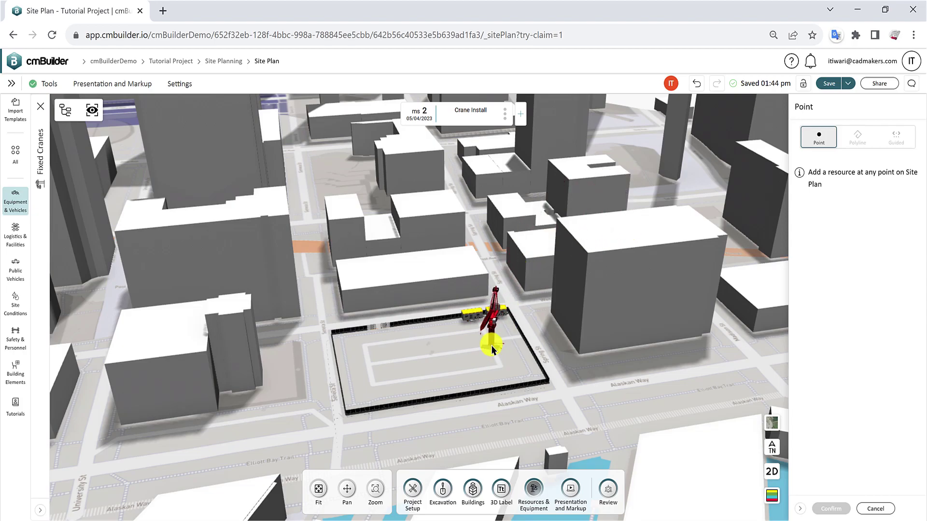
# Step: Place the crane on the plot and move it to X -102.53 ft, Y -260.34 ft within the fence
pyautogui.click(492, 349)
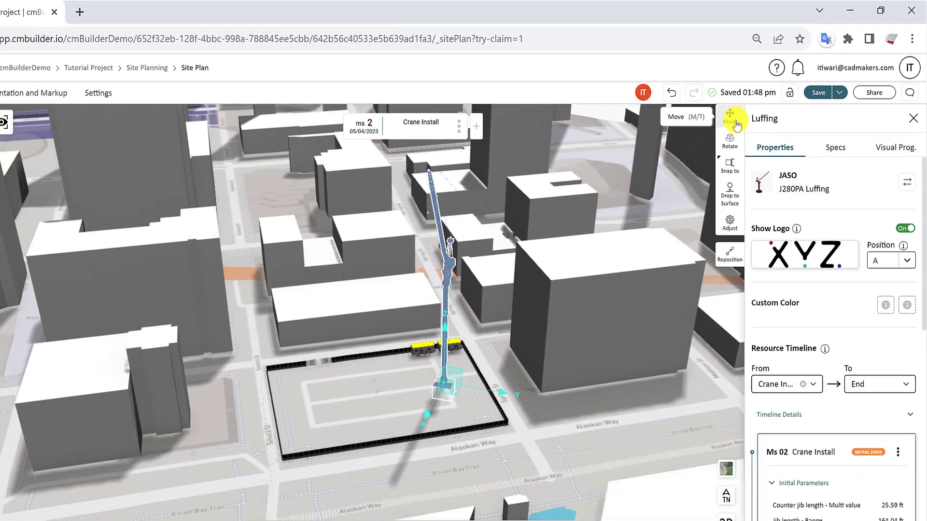
pyautogui.click(736, 125)
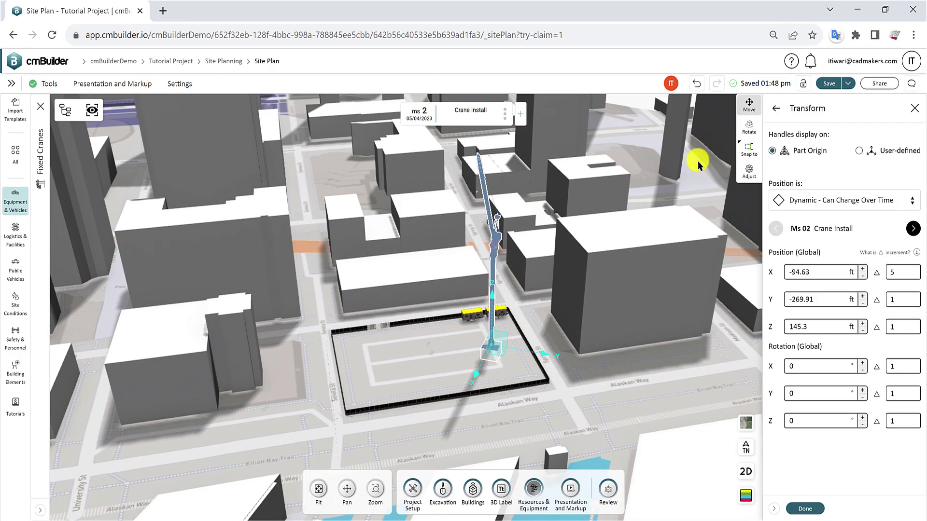
pyautogui.moveTo(479, 371); pyautogui.dragTo(497, 355)
pyautogui.scroll(3, 497, 355)
pyautogui.scroll(3, 497, 355)
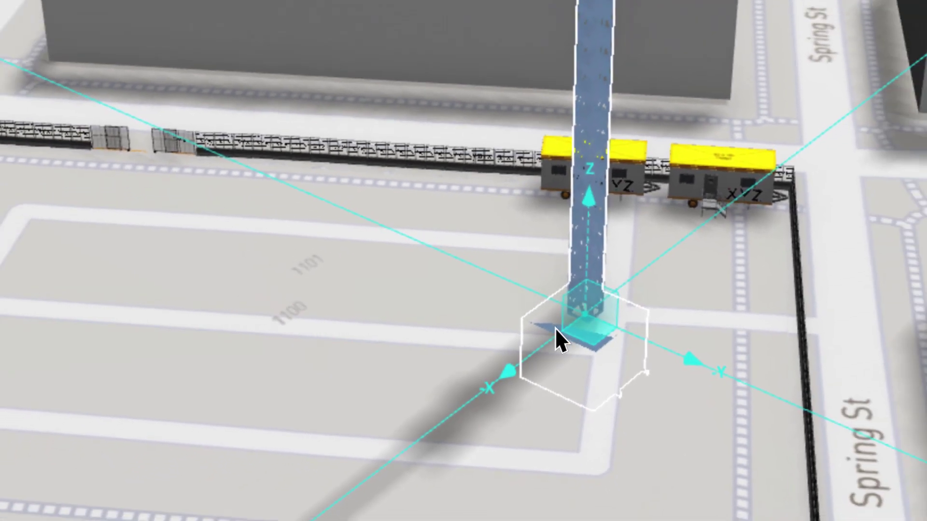
pyautogui.moveTo(555, 328); pyautogui.dragTo(428, 348)
pyautogui.scroll(-3, 466, 407)
pyautogui.moveTo(465, 407); pyautogui.dragTo(559, 269)
pyautogui.scroll(-3, 532, 395)
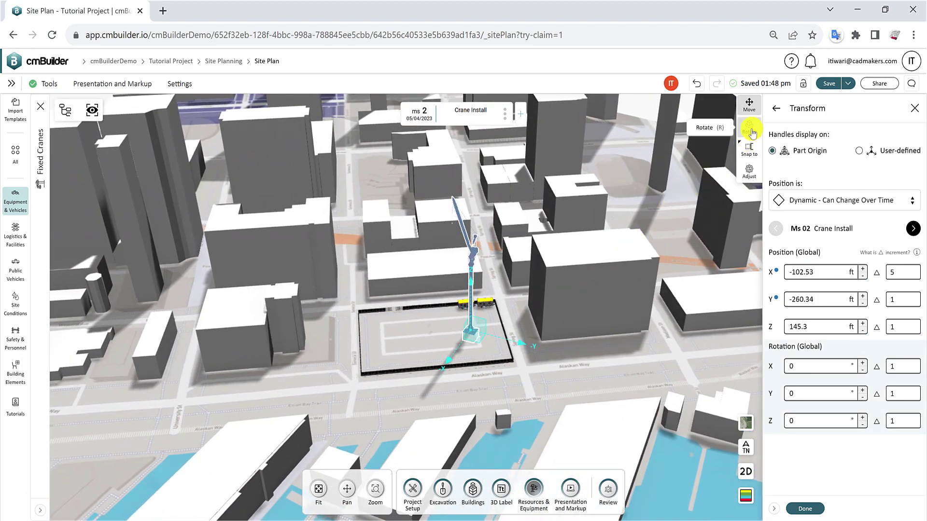
# Step: Rotate the crane on its vertical axis until Rotation Z reads -38.132°
pyautogui.click(749, 130)
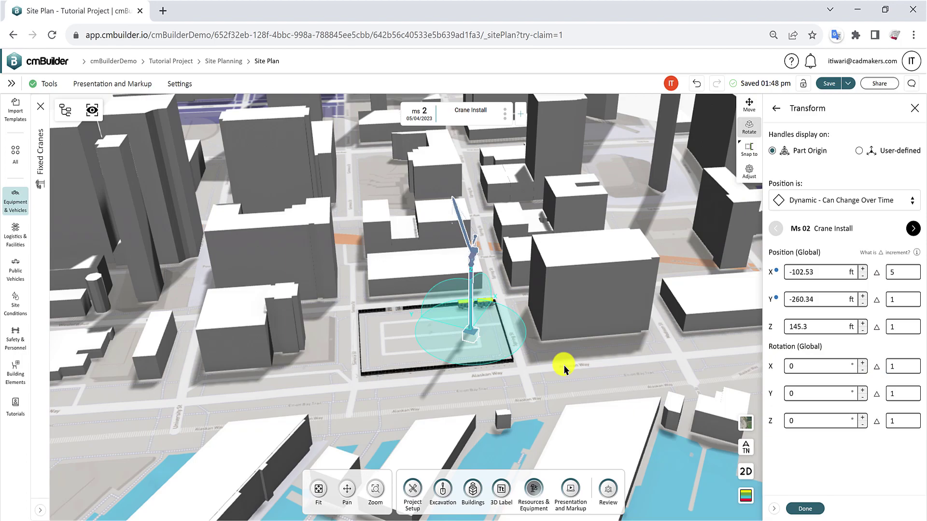
pyautogui.scroll(2, 544, 365)
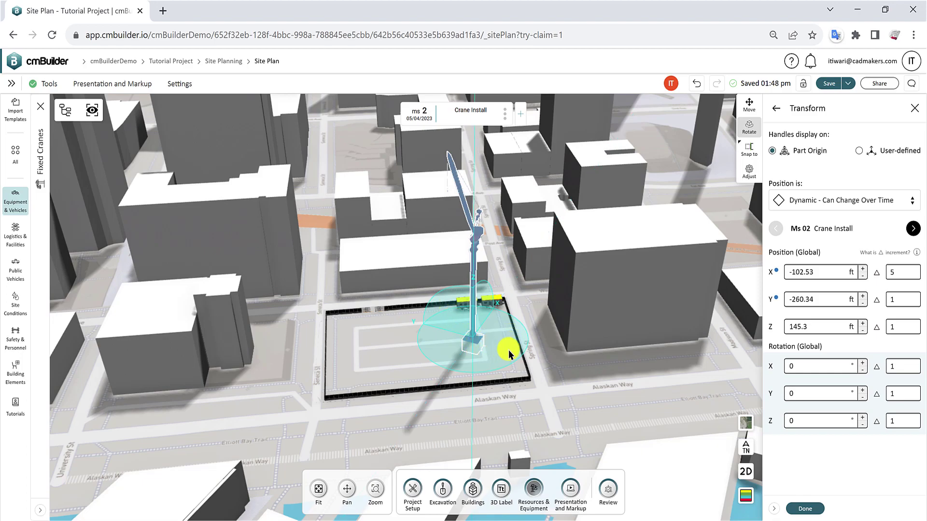
pyautogui.moveTo(520, 340)
pyautogui.mouseDown()
pyautogui.moveTo(517, 363)
pyautogui.moveTo(503, 348)
pyautogui.moveTo(467, 356)
pyautogui.moveTo(447, 348)
pyautogui.moveTo(475, 357)
pyautogui.moveTo(510, 348)
pyautogui.mouseUp()
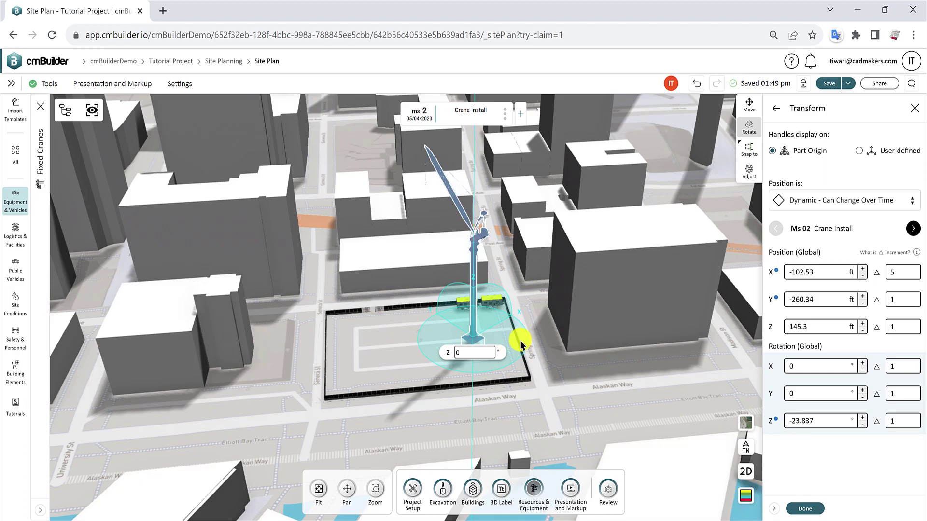
pyautogui.moveTo(521, 343)
pyautogui.mouseDown()
pyautogui.moveTo(515, 323)
pyautogui.moveTo(489, 315)
pyautogui.moveTo(505, 341)
pyautogui.moveTo(410, 374)
pyautogui.moveTo(509, 348)
pyautogui.moveTo(497, 378)
pyautogui.moveTo(511, 365)
pyautogui.moveTo(508, 353)
pyautogui.mouseUp()
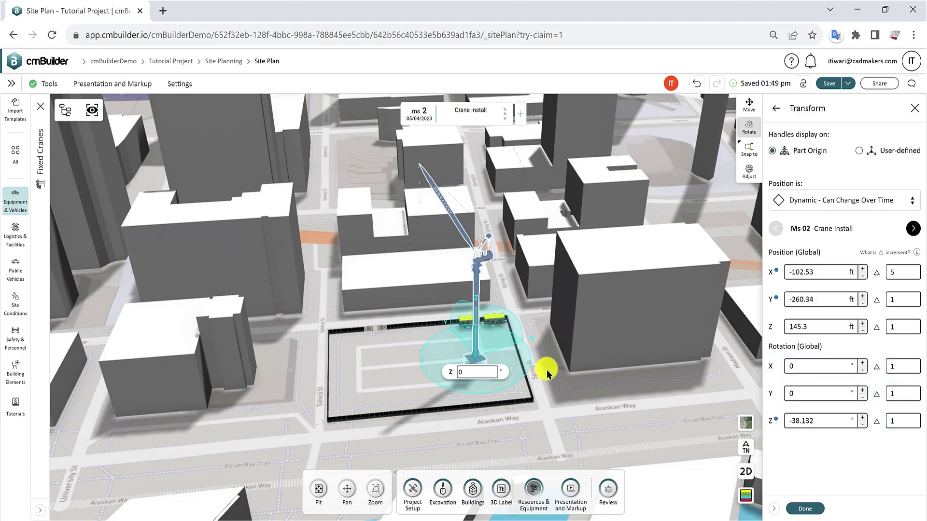
pyautogui.moveTo(517, 364); pyautogui.dragTo(498, 357)
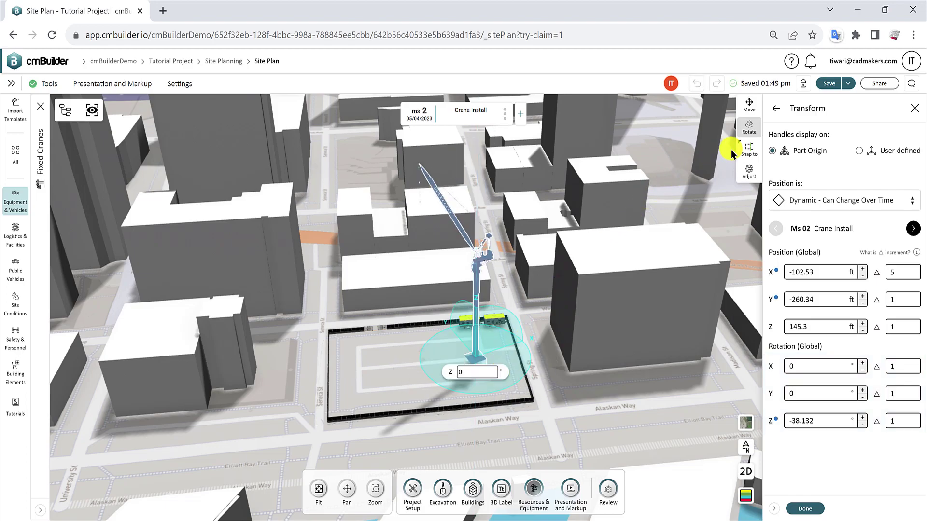
pyautogui.click(749, 152)
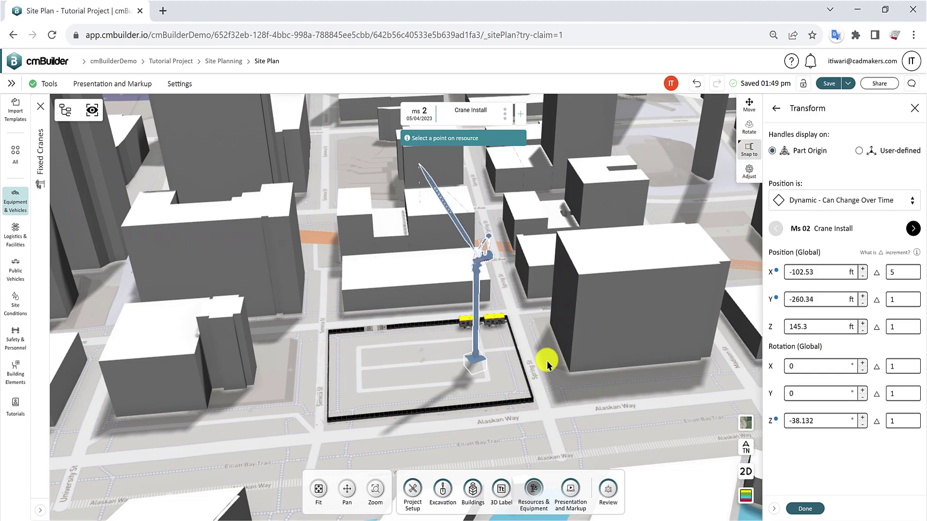
pyautogui.scroll(6, 552, 372)
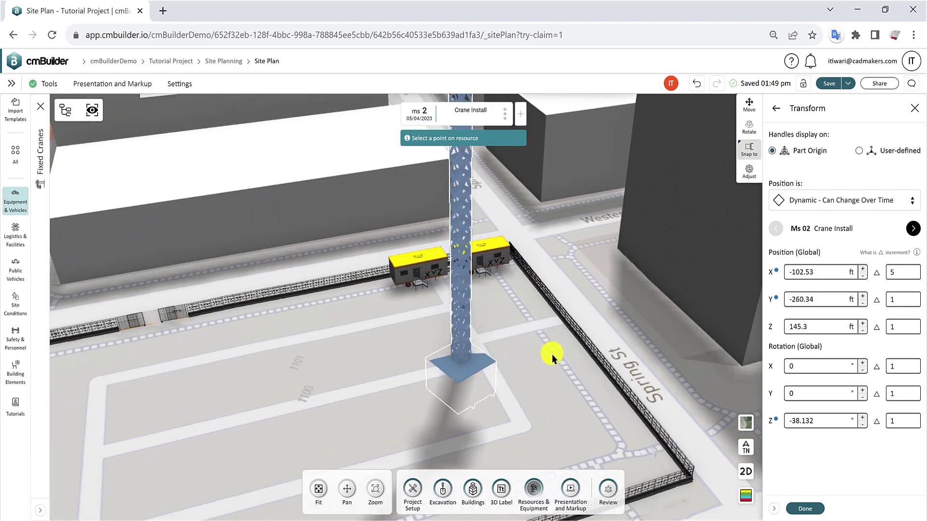
pyautogui.moveTo(547, 354); pyautogui.dragTo(515, 366)
pyautogui.scroll(5, 425, 344)
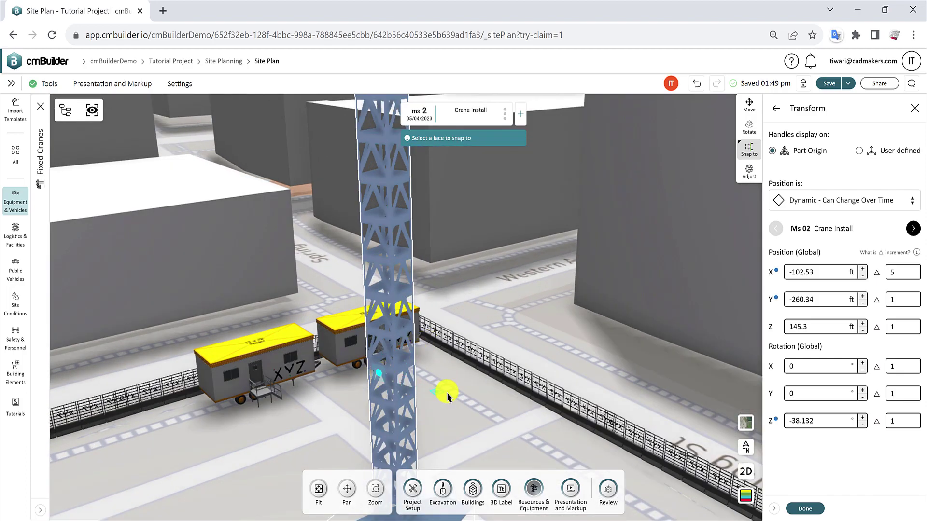
pyautogui.scroll(-3, 514, 374)
pyautogui.scroll(3, 540, 365)
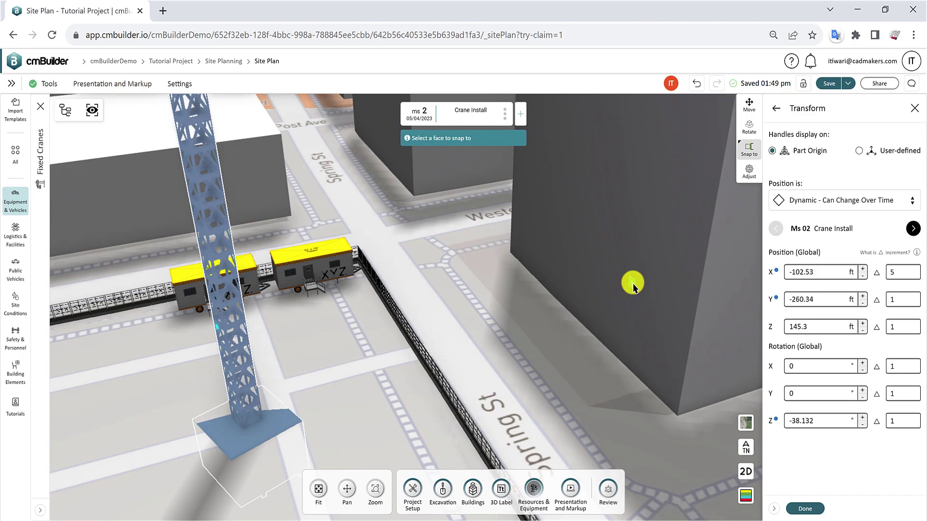
pyautogui.click(603, 270)
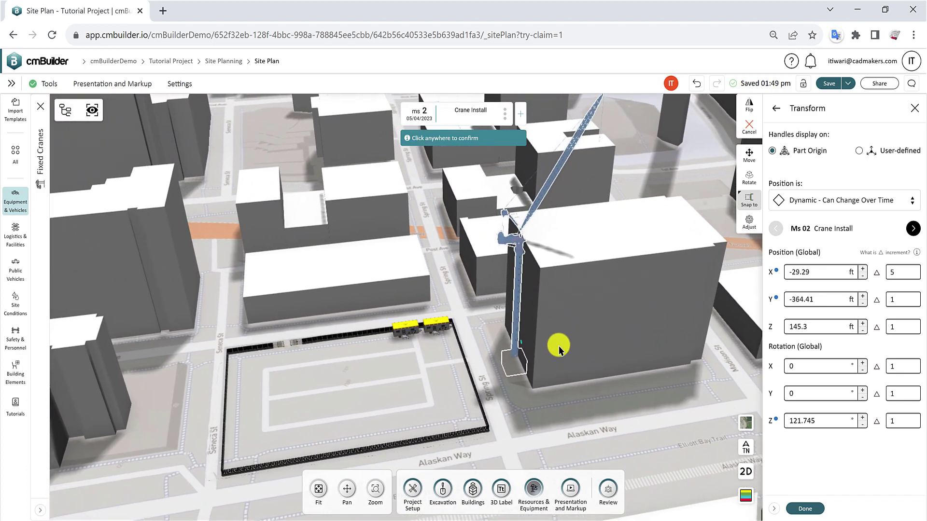
pyautogui.click(756, 108)
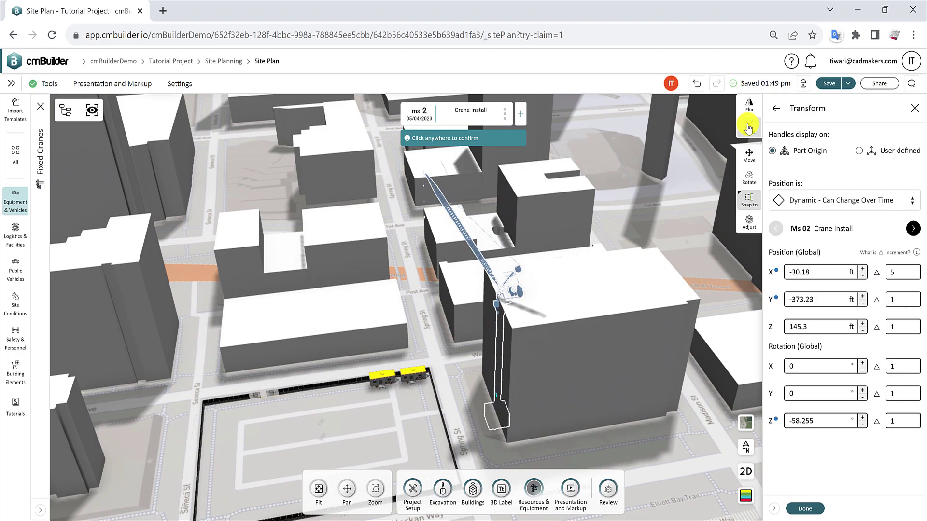
pyautogui.click(748, 128)
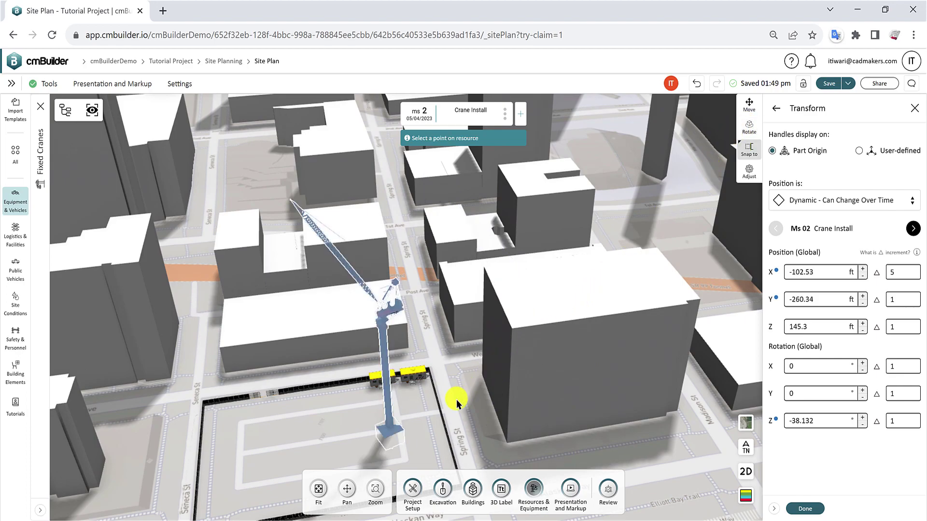
pyautogui.scroll(-5, 457, 398)
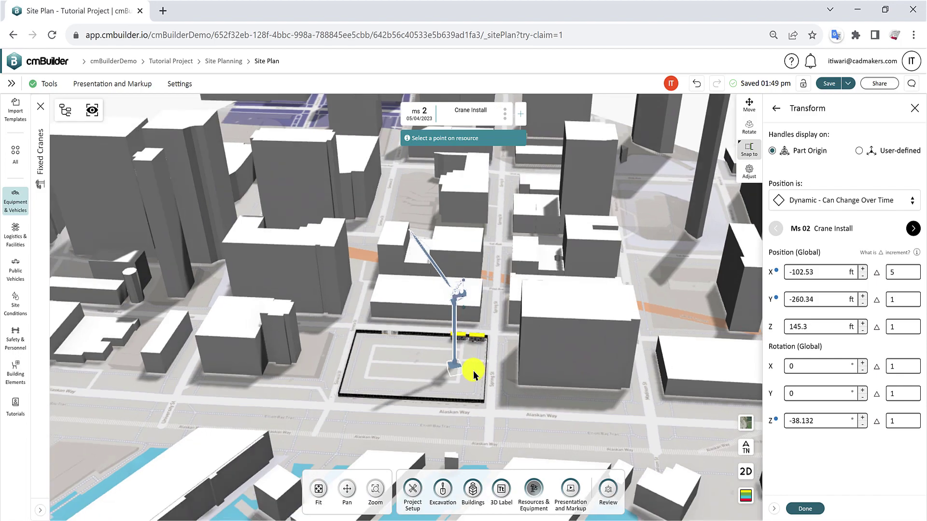
pyautogui.click(451, 372)
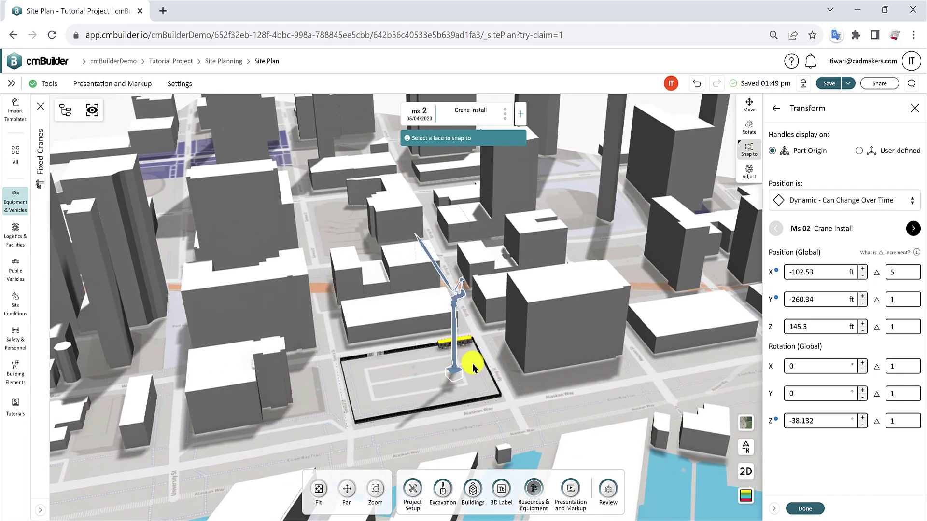
pyautogui.click(473, 368)
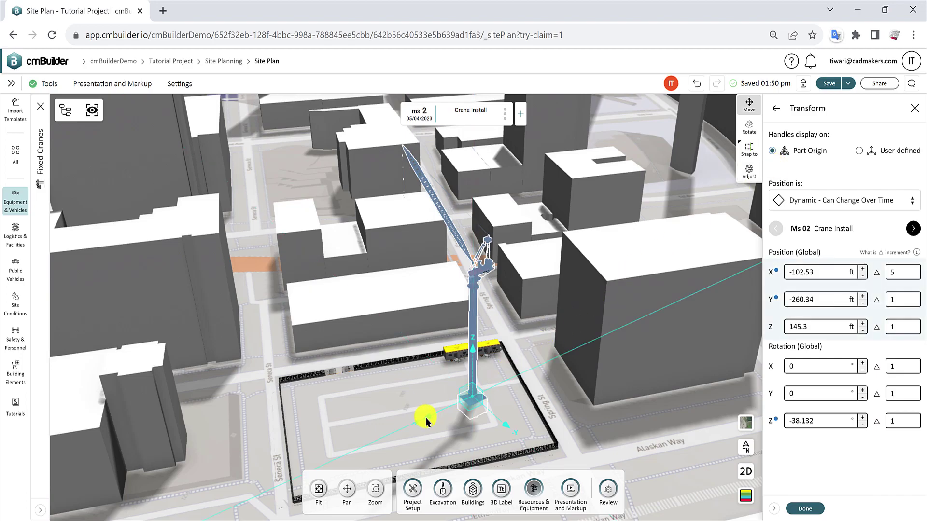
pyautogui.click(858, 152)
pyautogui.moveTo(489, 274); pyautogui.dragTo(472, 341)
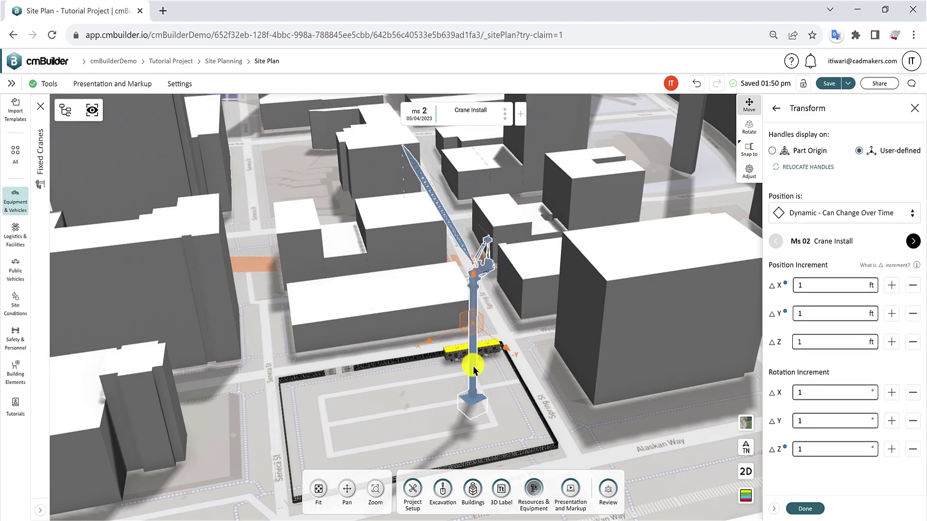
pyautogui.click(773, 150)
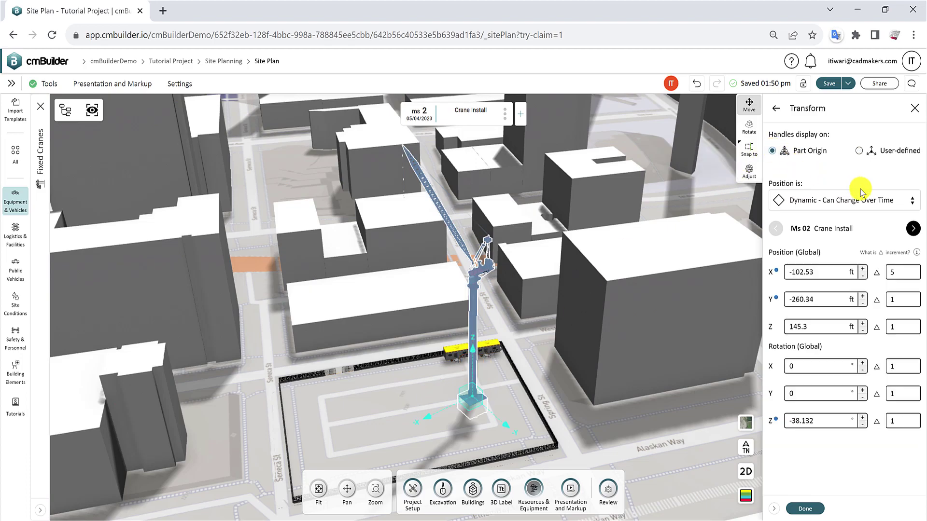
pyautogui.click(913, 203)
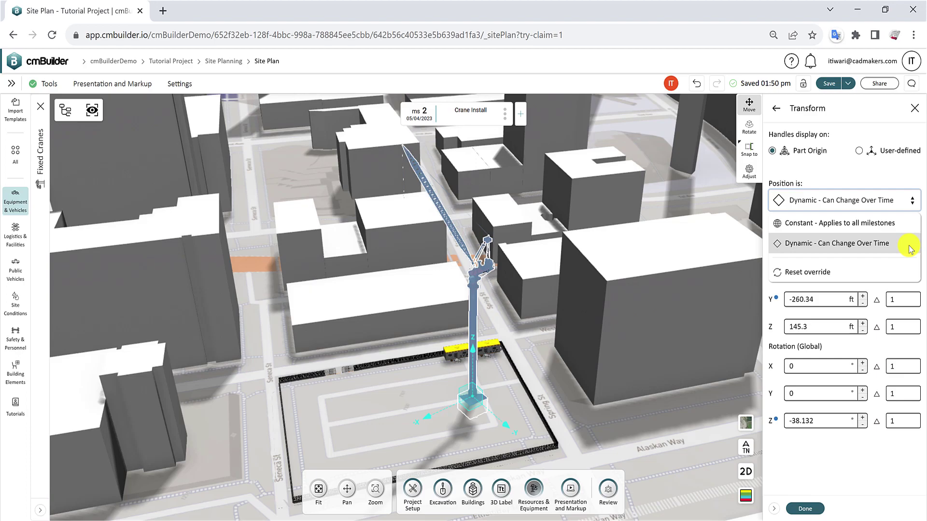
pyautogui.click(914, 201)
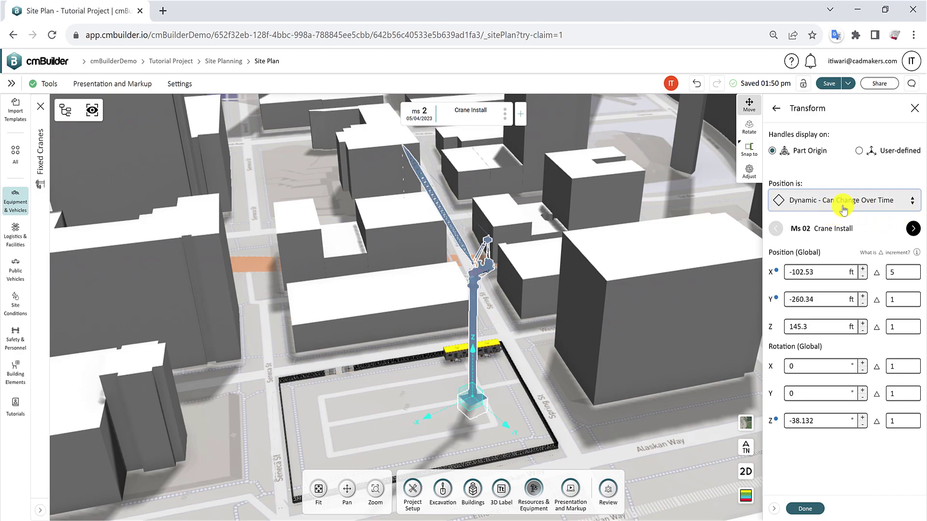
# Step: Drop the J280PA crane to the ground surface and reposition it inside the fenced site
pyautogui.click(448, 358)
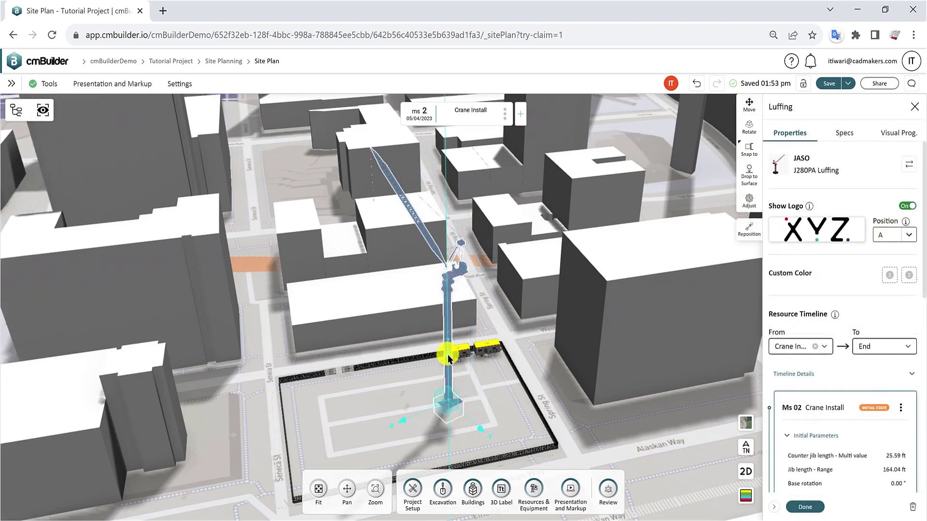
pyautogui.click(451, 354)
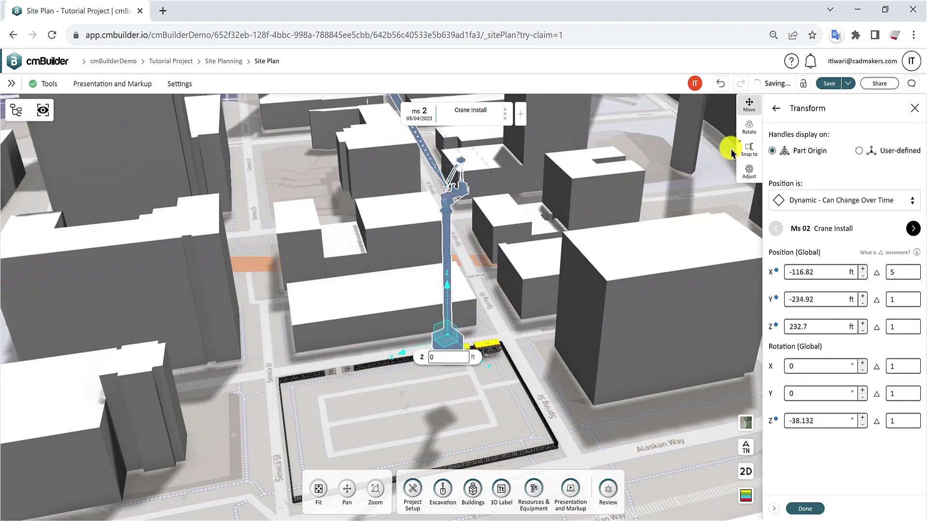
pyautogui.click(781, 115)
pyautogui.click(752, 181)
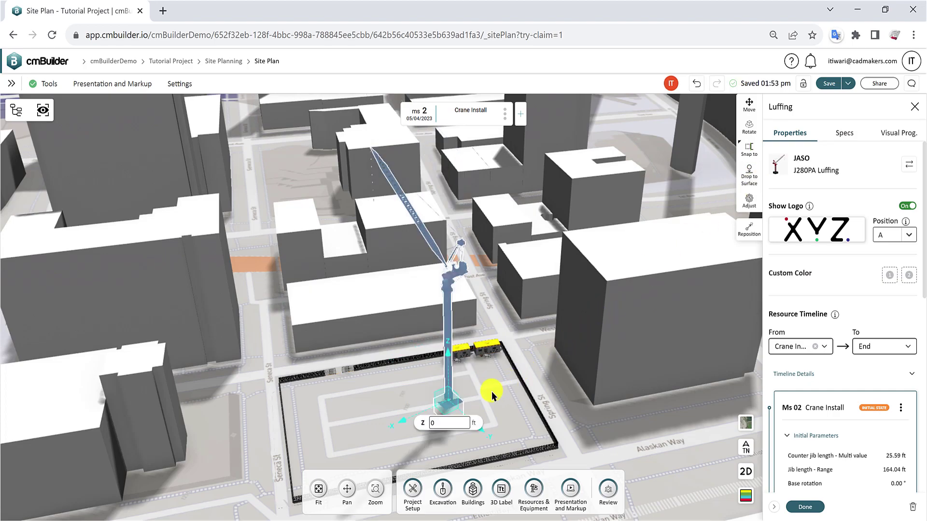
pyautogui.click(743, 233)
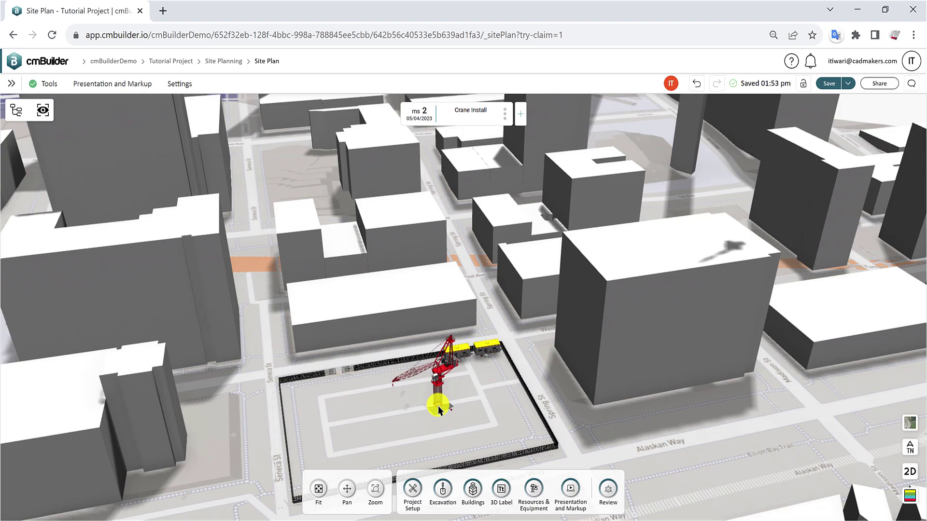
pyautogui.click(438, 408)
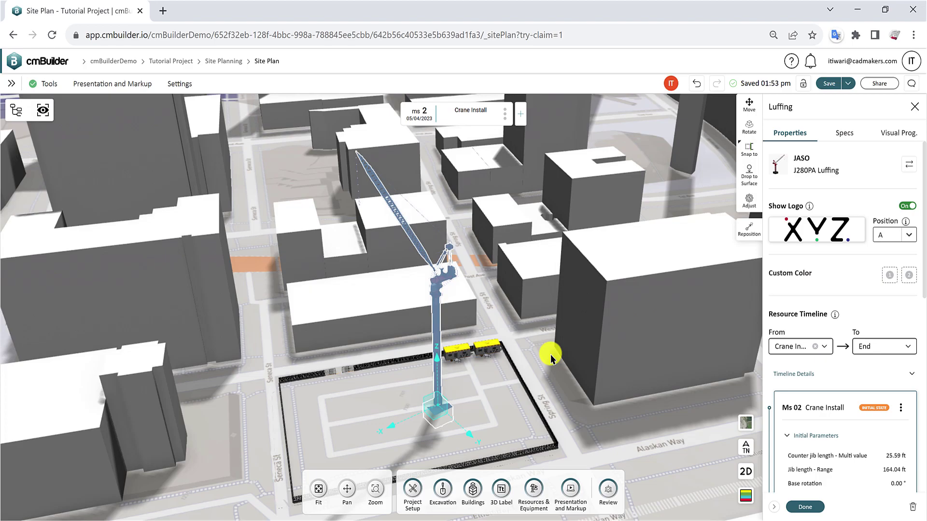
# Step: In the Adjust panel, turn the crane base to 359° and set tower height to 164.04 ft
pyautogui.click(748, 201)
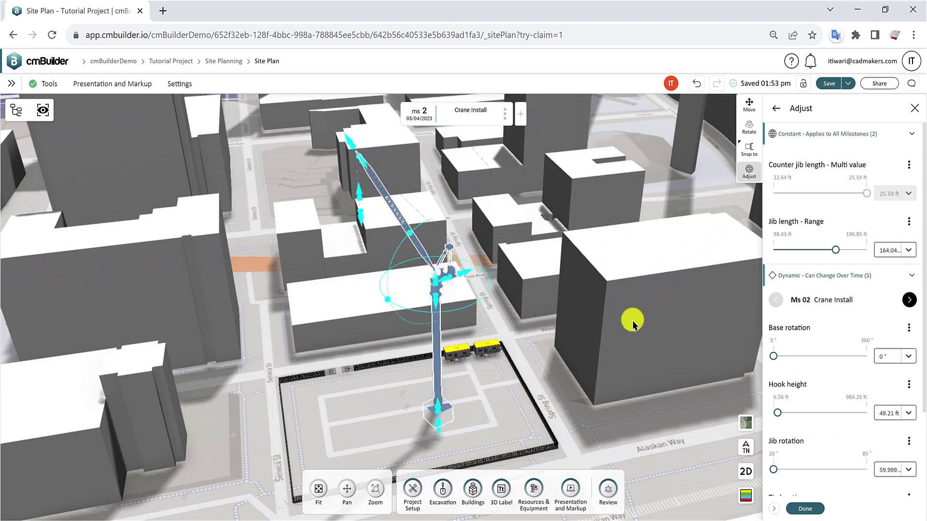
pyautogui.scroll(-2, 871, 345)
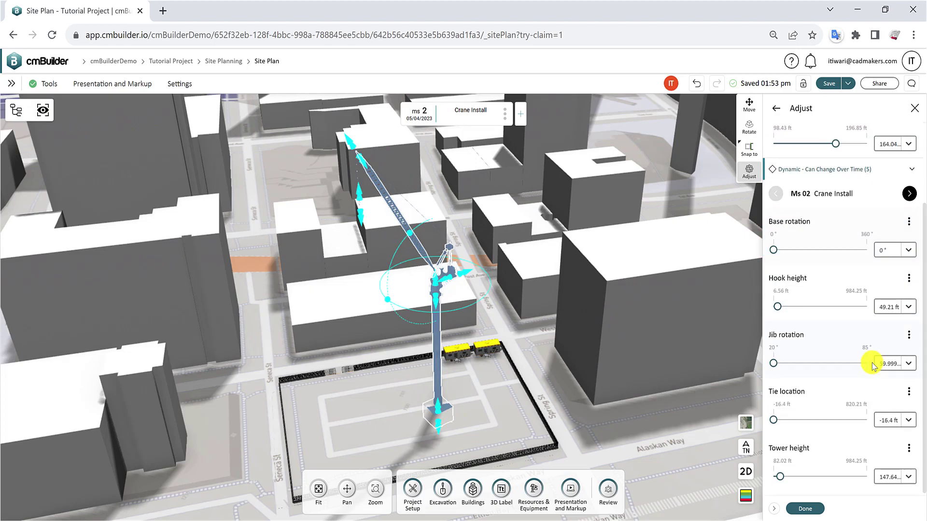
pyautogui.scroll(2, 864, 325)
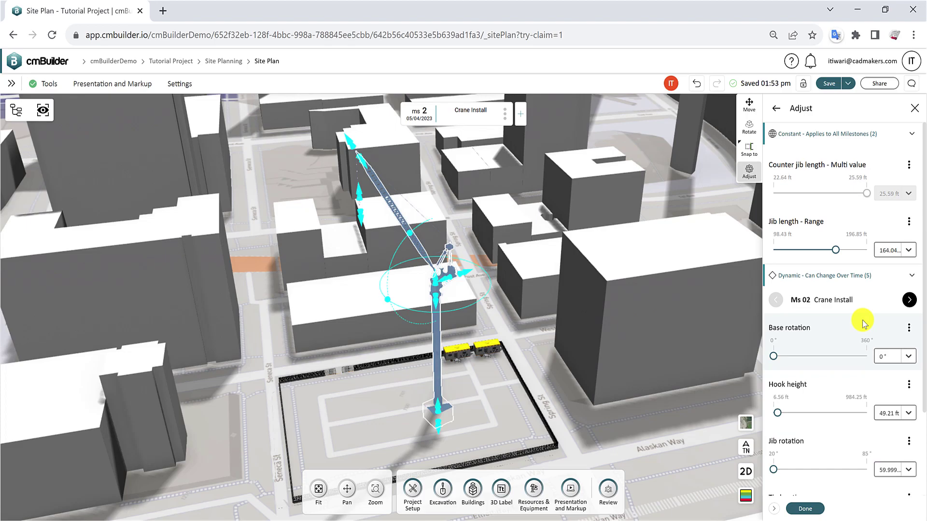
pyautogui.scroll(-2, 862, 320)
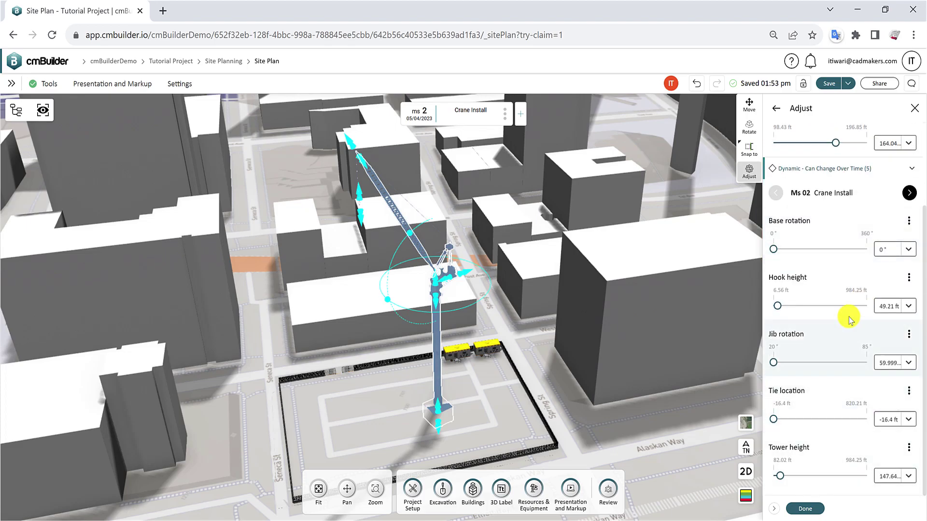
pyautogui.scroll(2, 854, 256)
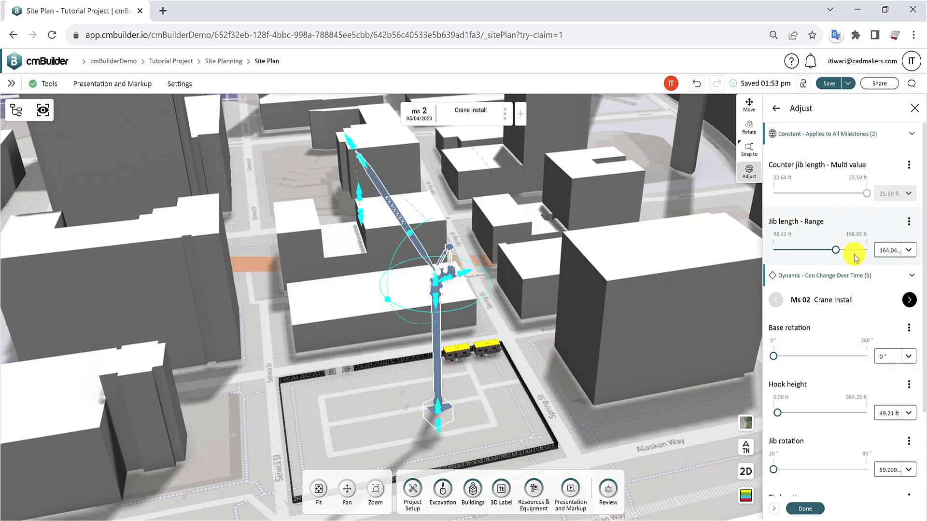
pyautogui.moveTo(387, 299)
pyautogui.mouseDown()
pyautogui.moveTo(376, 288)
pyautogui.moveTo(380, 267)
pyautogui.moveTo(384, 287)
pyautogui.moveTo(416, 295)
pyautogui.moveTo(388, 299)
pyautogui.mouseUp()
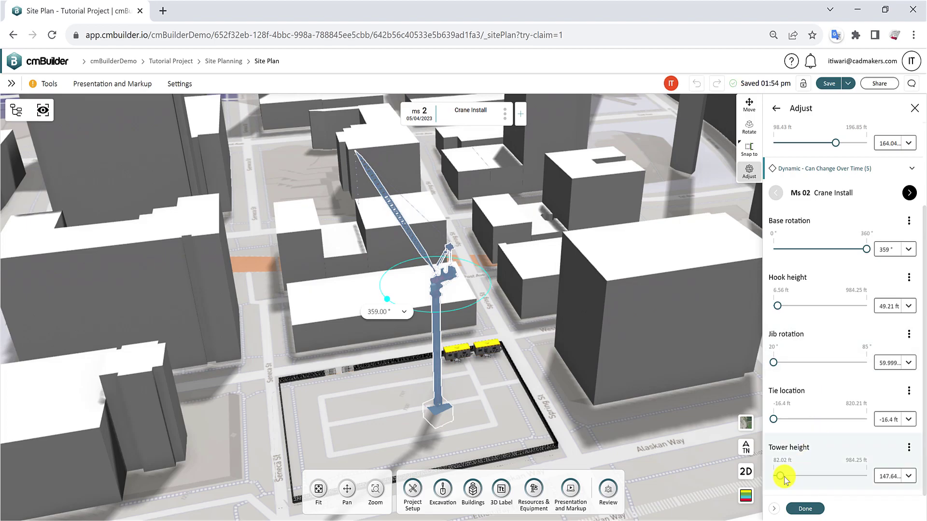
pyautogui.moveTo(783, 478)
pyautogui.mouseDown()
pyautogui.moveTo(796, 477)
pyautogui.moveTo(774, 480)
pyautogui.moveTo(781, 478)
pyautogui.mouseUp()
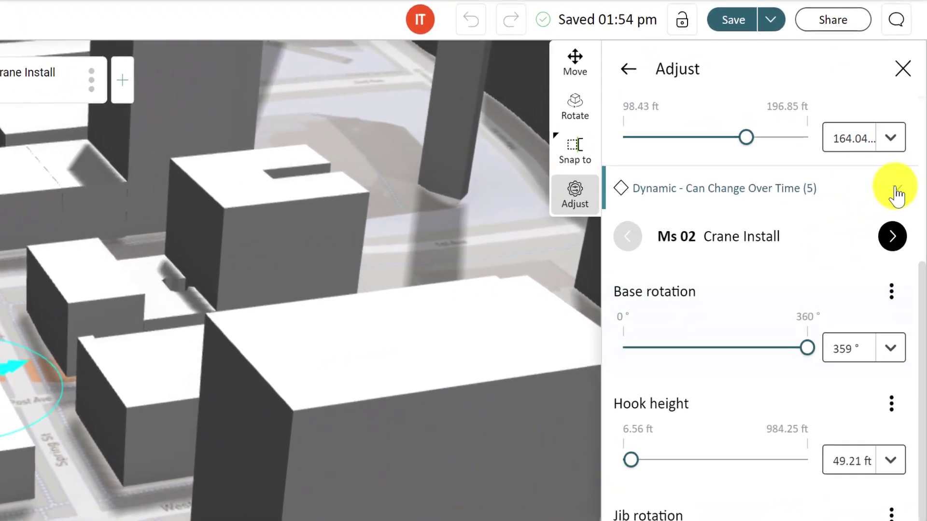
# Step: Collapse the Constant and Dynamic adjust sections and close Adjust to return to the Luffing properties
pyautogui.click(912, 169)
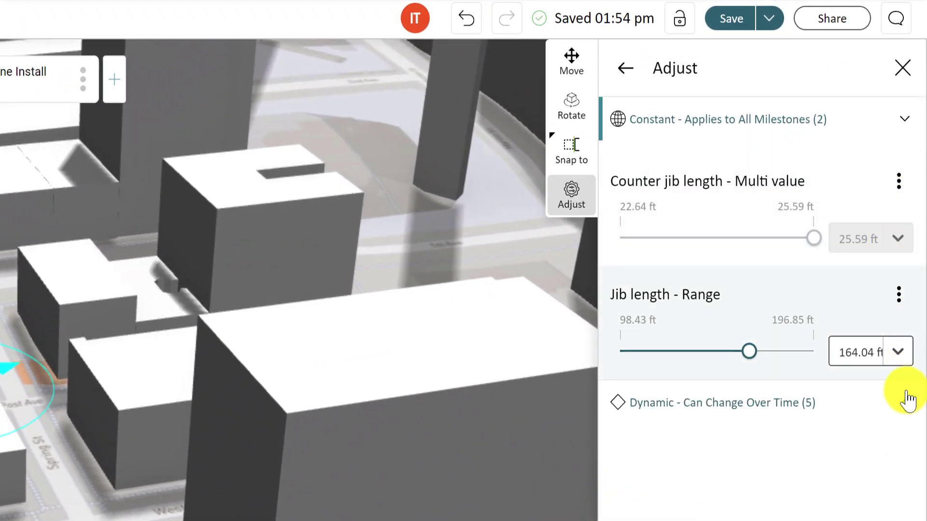
pyautogui.click(901, 131)
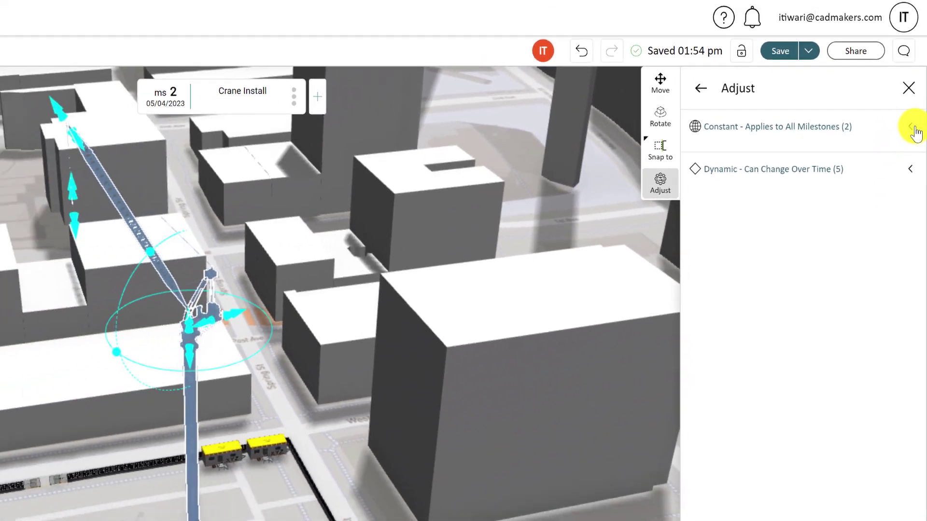
pyautogui.click(902, 118)
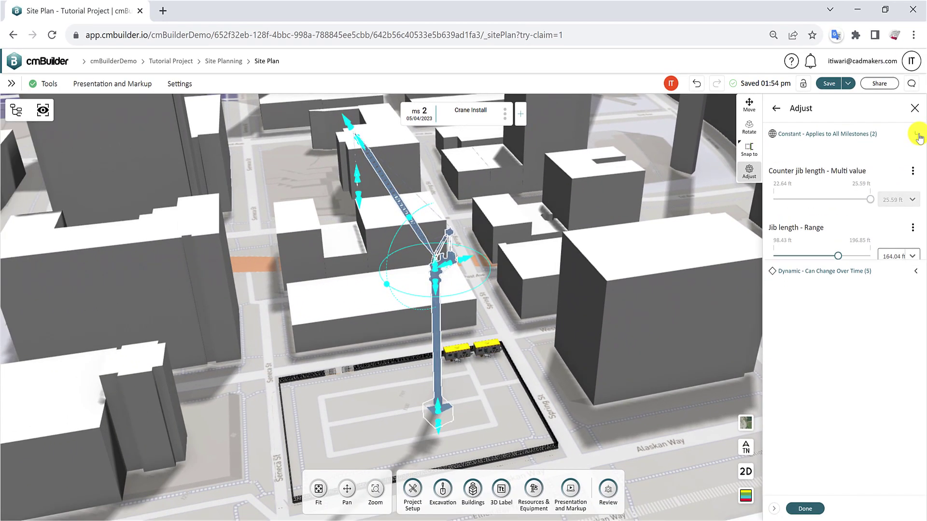
pyautogui.click(903, 119)
pyautogui.click(916, 163)
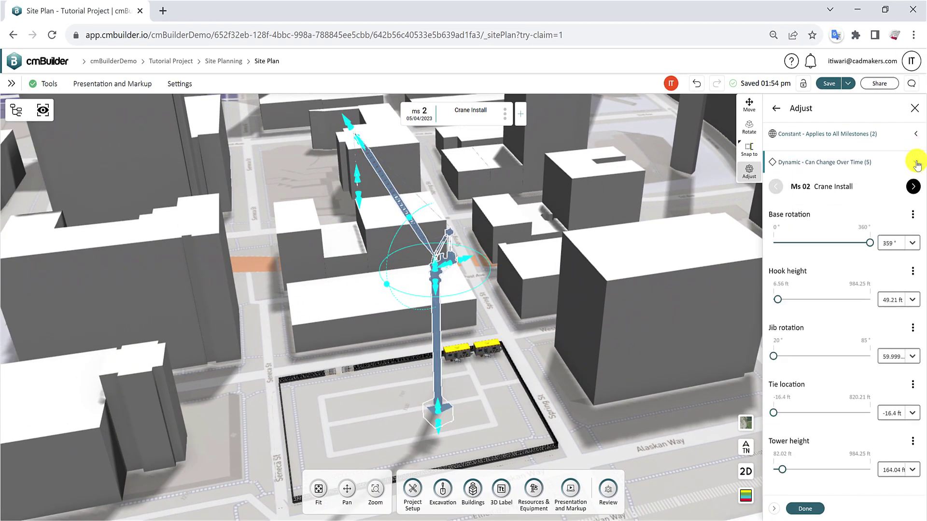
pyautogui.click(916, 163)
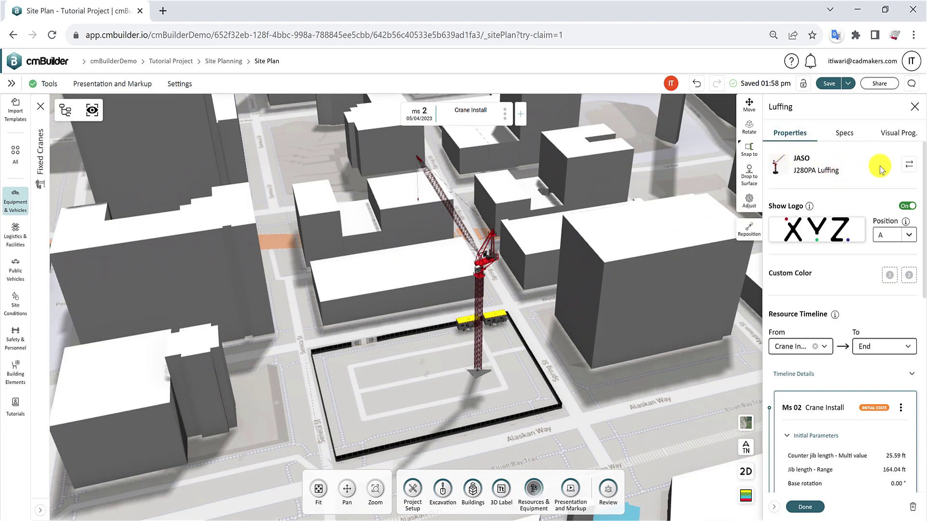
# Step: Swap the luffing crane for the JASO J560 Flat Top, found by searching 'jaso'
pyautogui.click(908, 165)
pyautogui.click(40, 107)
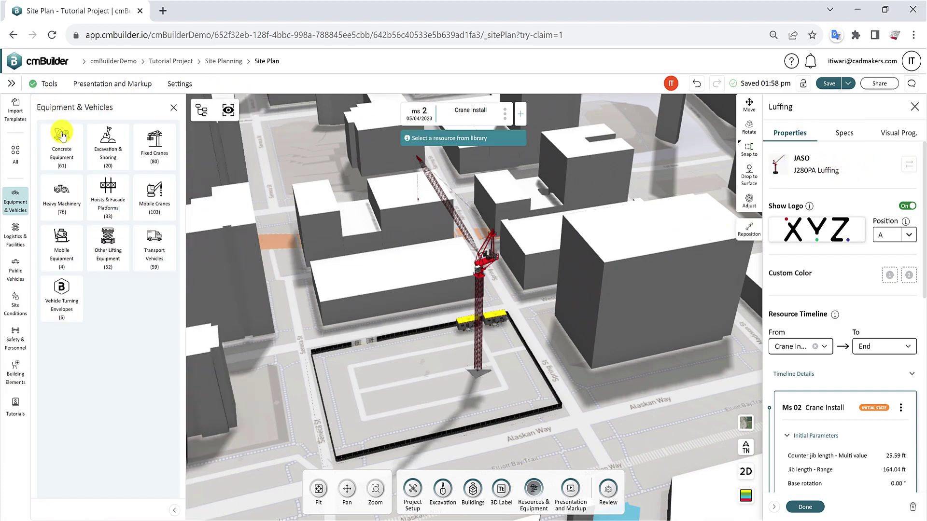
pyautogui.click(42, 108)
pyautogui.write('jaso')
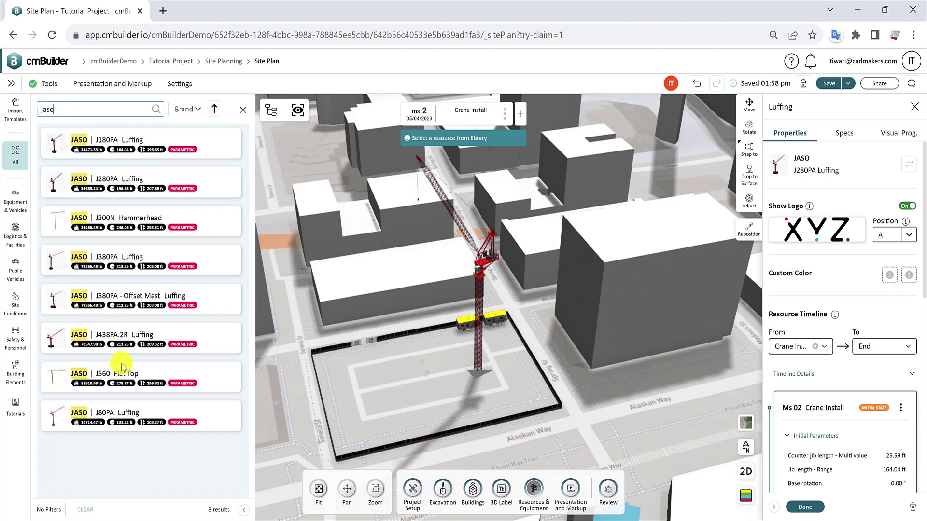
pyautogui.click(121, 369)
pyautogui.click(379, 329)
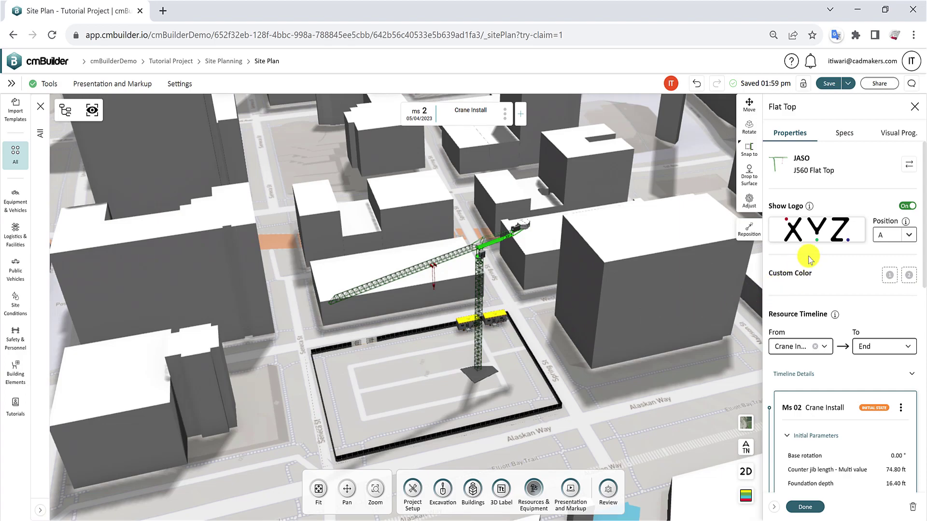
# Step: Keep XYZ as the crane's logo after briefly trying cmBuilder.io
pyautogui.click(825, 233)
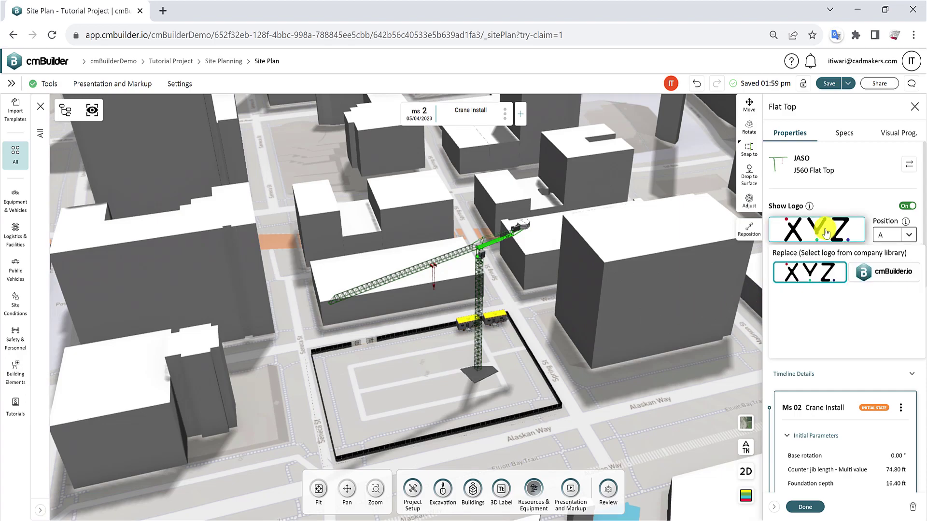
pyautogui.click(888, 275)
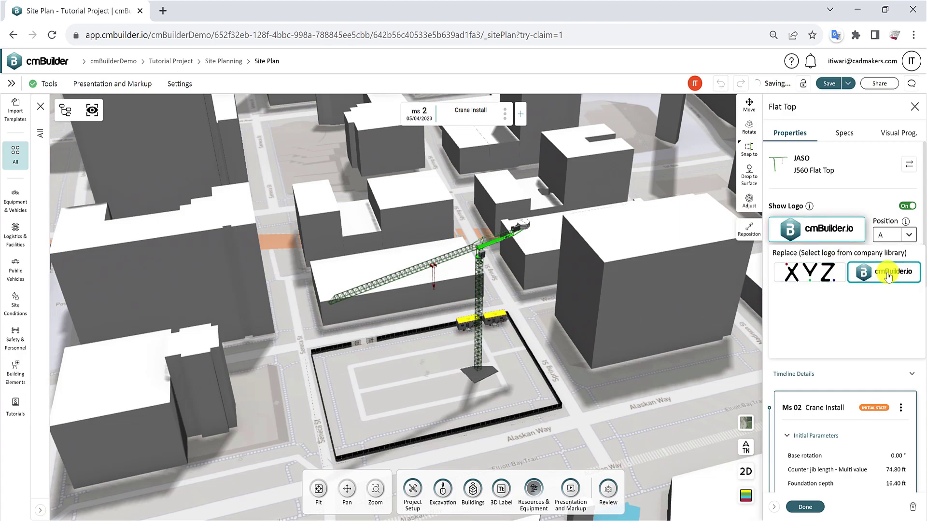
pyautogui.click(810, 272)
pyautogui.click(506, 251)
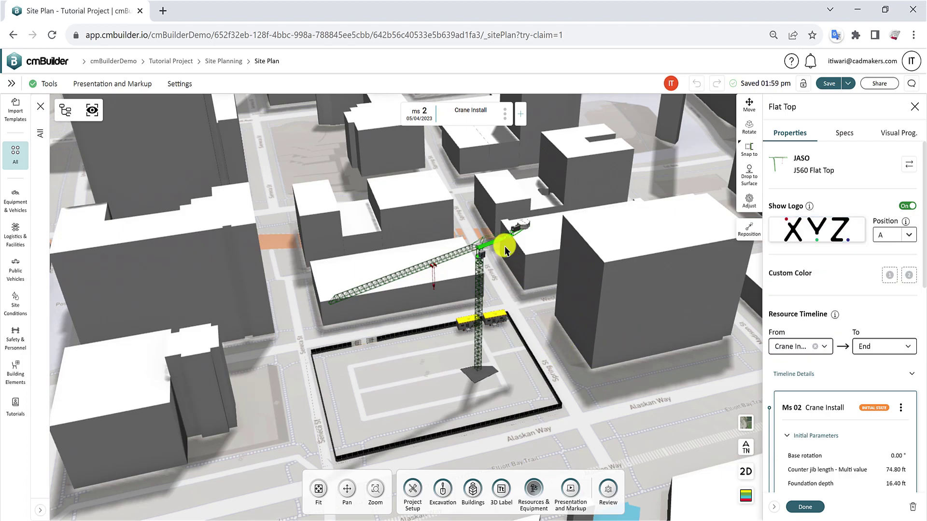
# Step: Set the logo position on the jib to B, viewing the crane side-on
pyautogui.scroll(6, 506, 251)
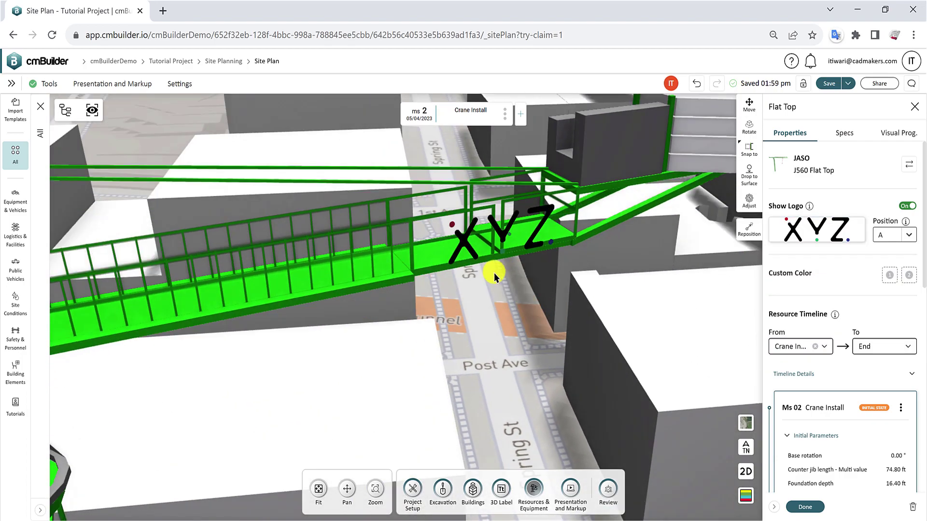
pyautogui.moveTo(494, 273); pyautogui.dragTo(478, 213)
pyautogui.click(891, 235)
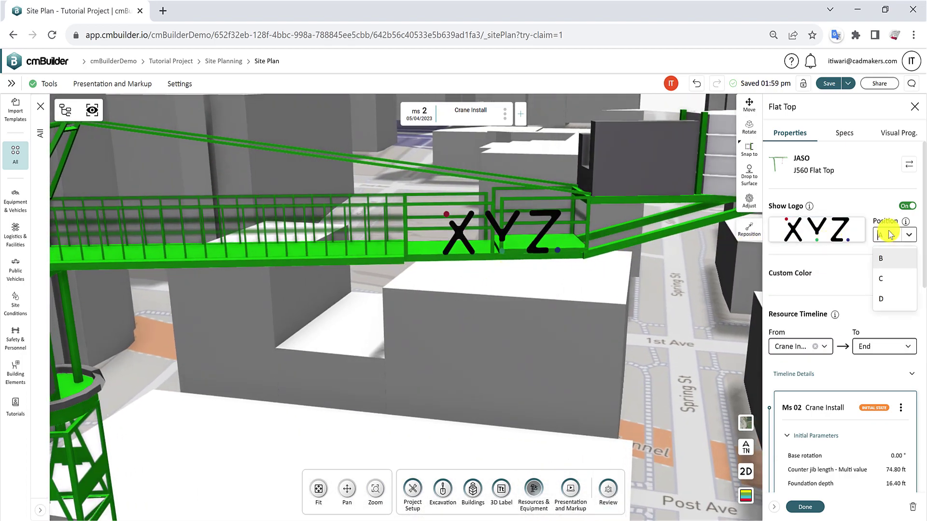
pyautogui.click(893, 261)
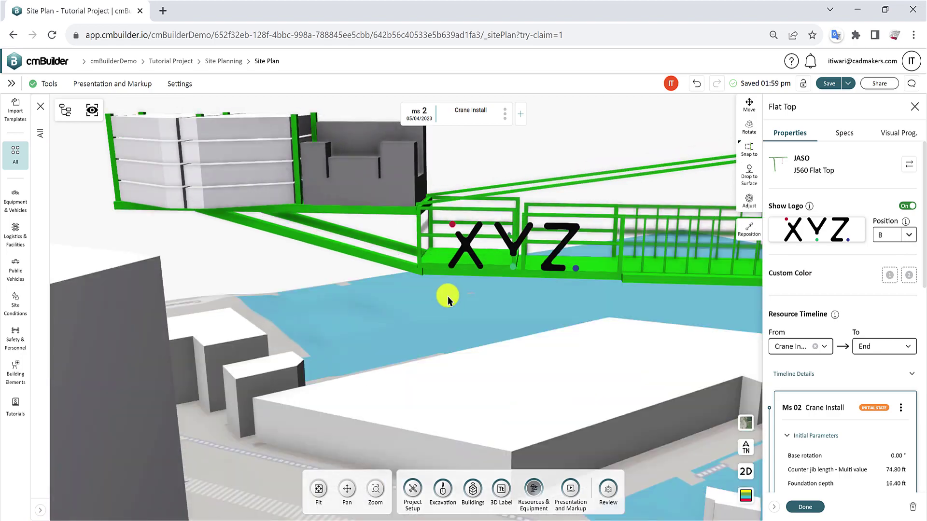
pyautogui.moveTo(448, 300); pyautogui.dragTo(577, 303)
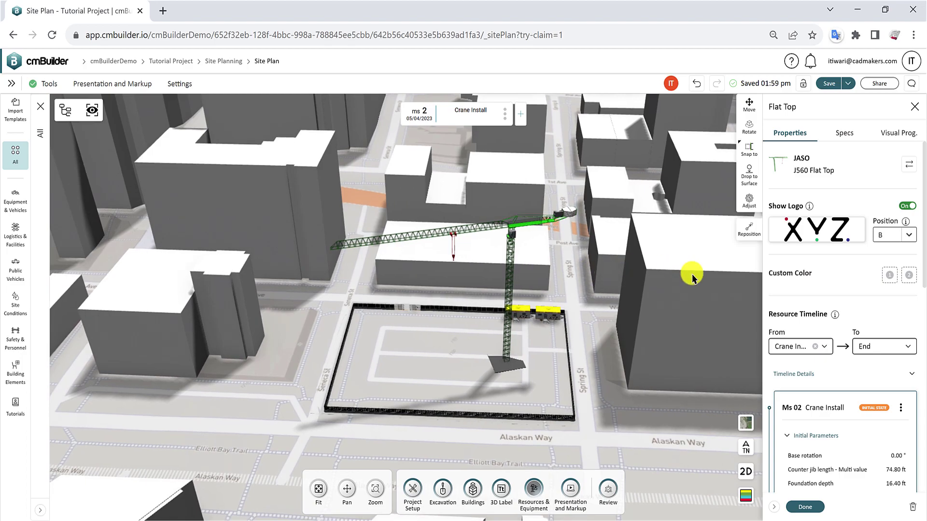
pyautogui.click(891, 274)
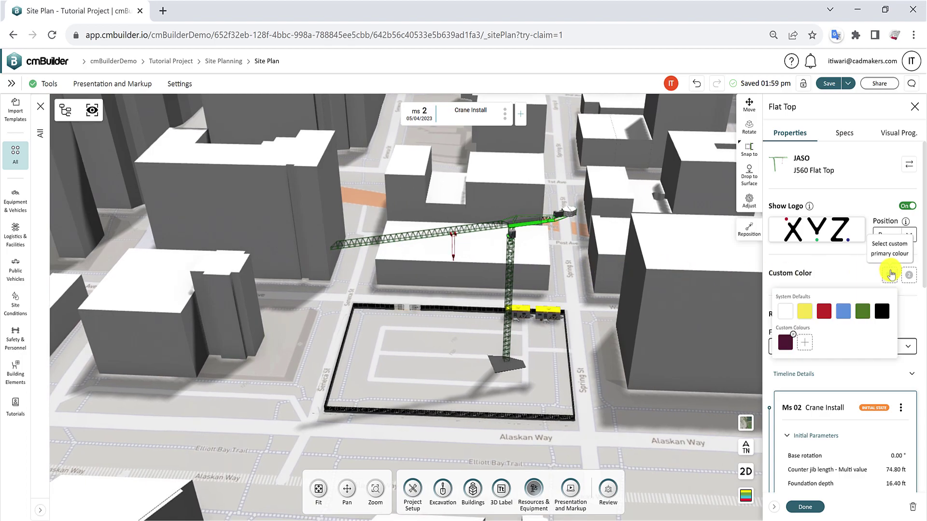
pyautogui.click(808, 312)
pyautogui.click(909, 274)
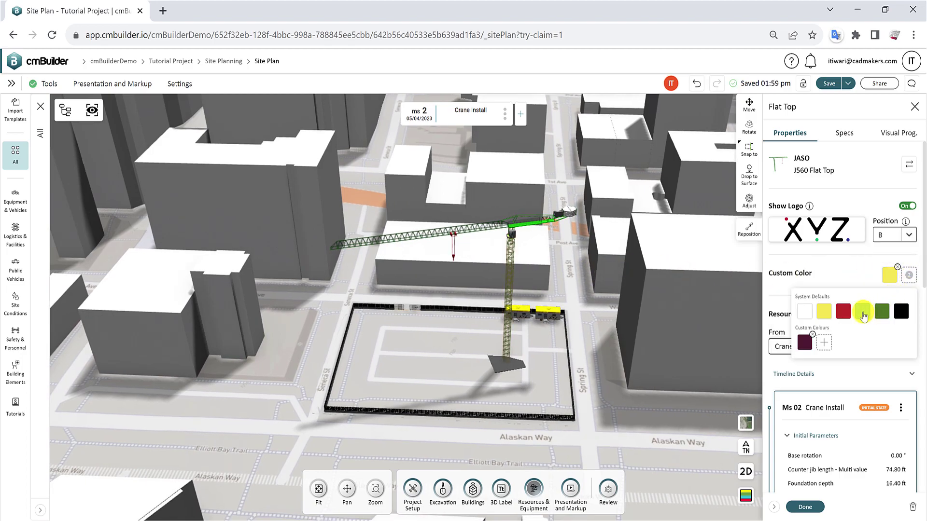
pyautogui.click(863, 314)
pyautogui.click(899, 268)
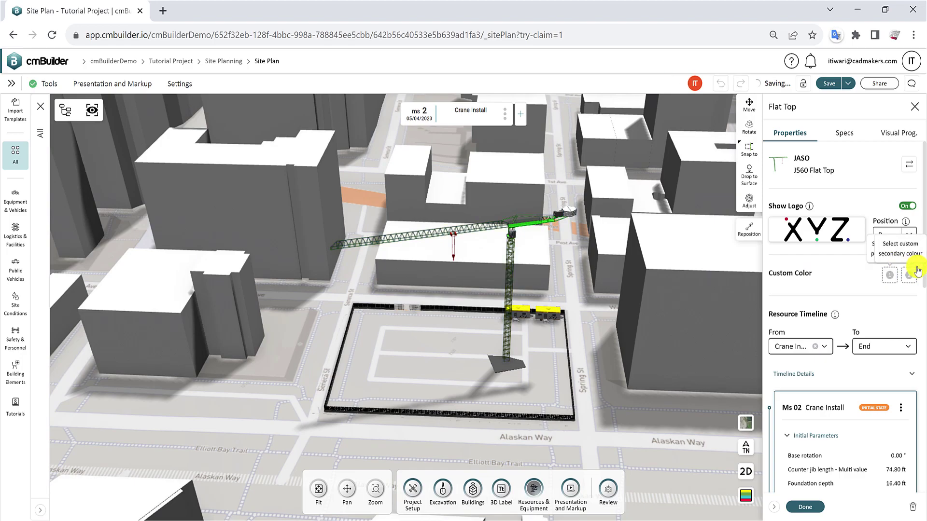
pyautogui.click(890, 275)
pyautogui.click(794, 340)
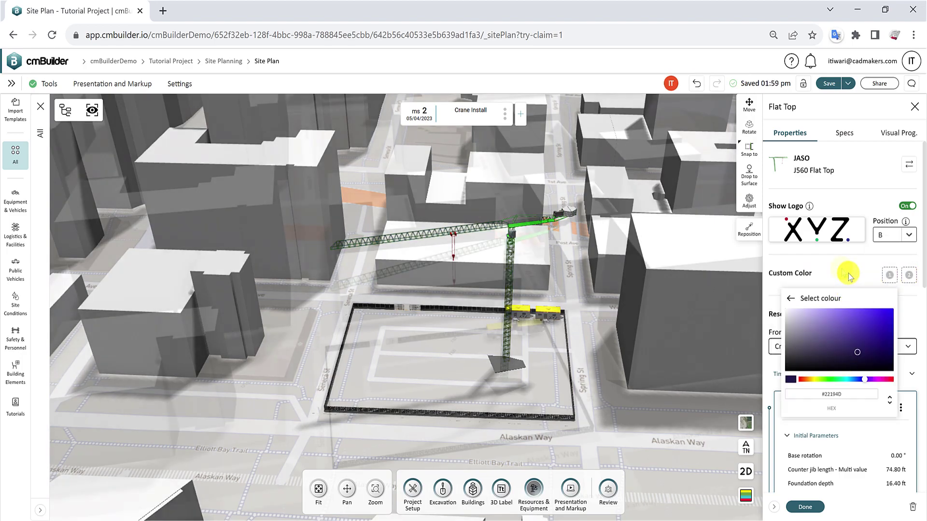
pyautogui.click(842, 269)
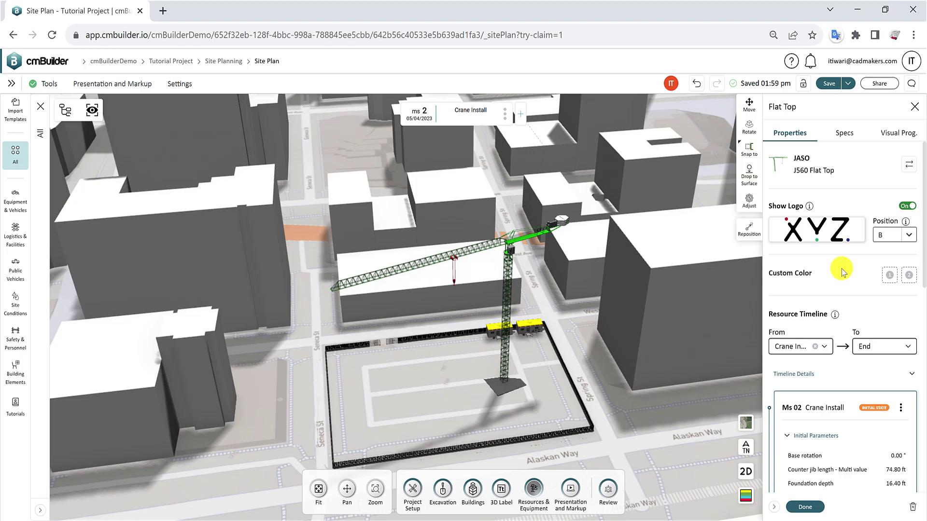
# Step: Run the Flat Top crane's resource timeline from Crane Install to the Crane Demob milestone
pyautogui.scroll(-2, 841, 270)
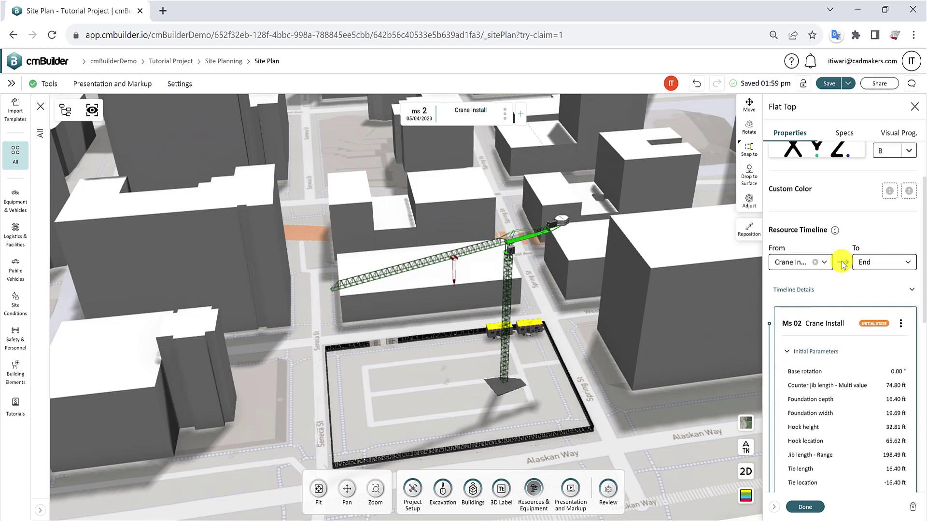
pyautogui.moveTo(835, 231)
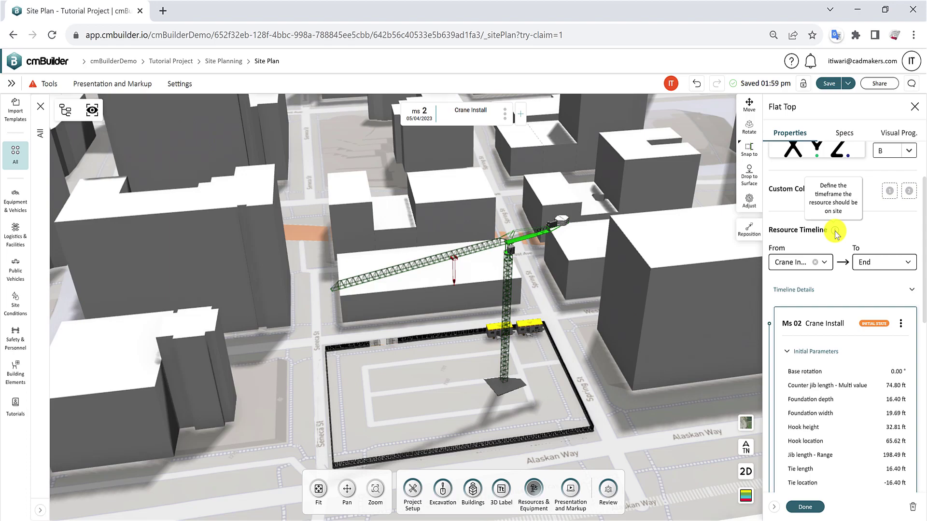
pyautogui.click(825, 263)
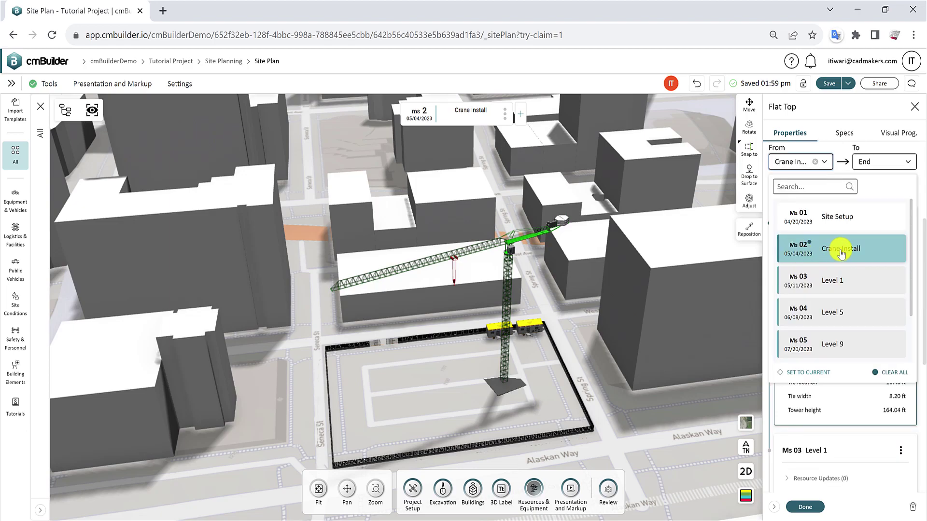
pyautogui.click(841, 253)
pyautogui.click(893, 291)
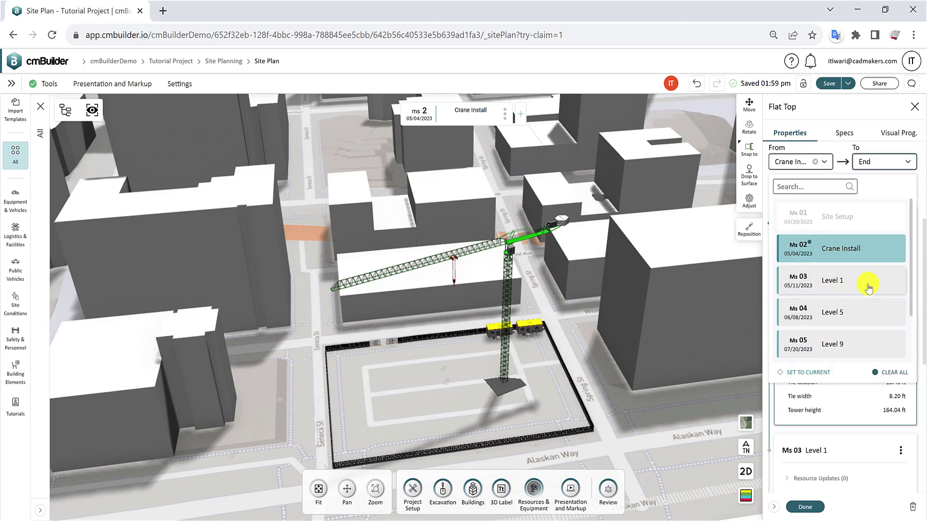
pyautogui.scroll(-2, 868, 287)
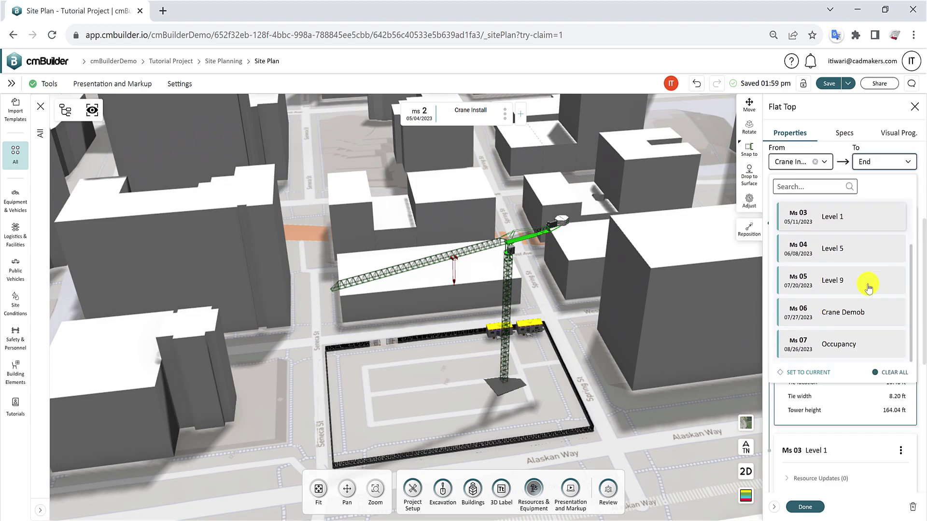
pyautogui.click(853, 312)
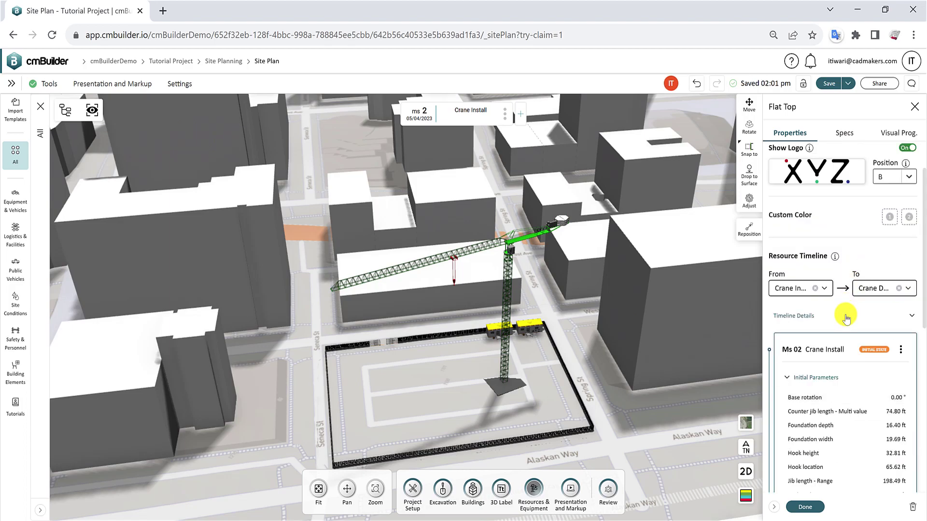
pyautogui.scroll(-1, 846, 318)
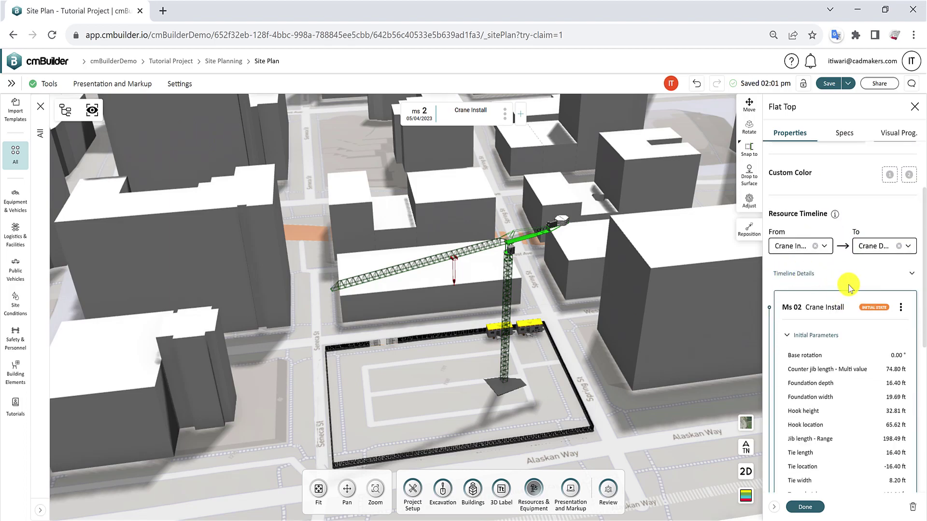
pyautogui.scroll(-3, 849, 288)
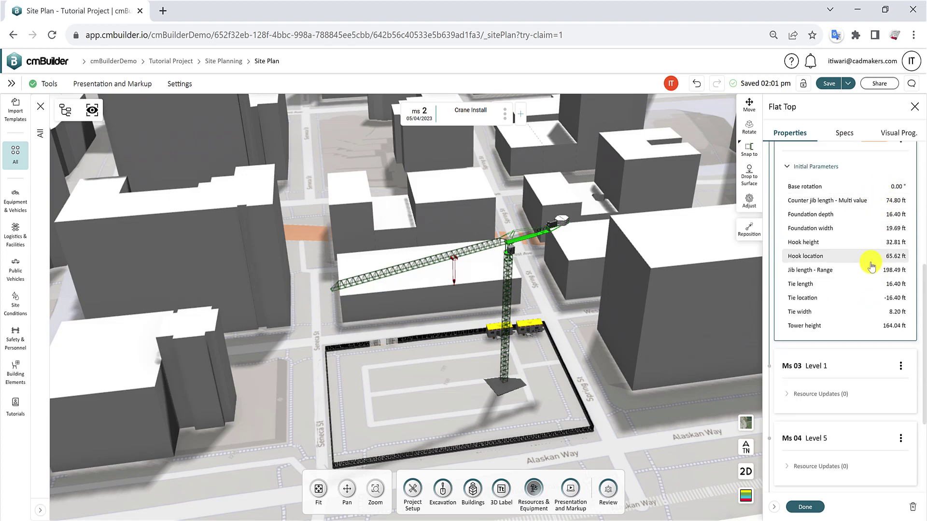
pyautogui.scroll(-3, 869, 280)
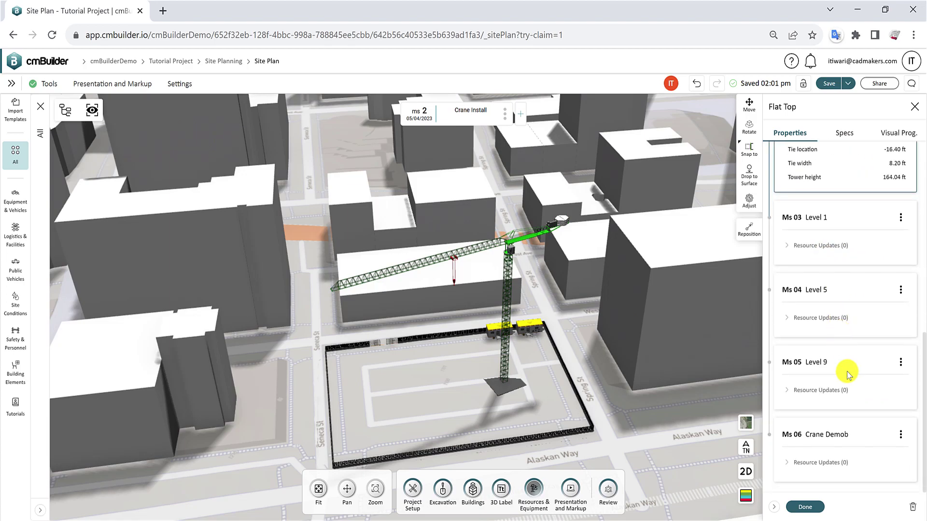
pyautogui.scroll(5, 848, 375)
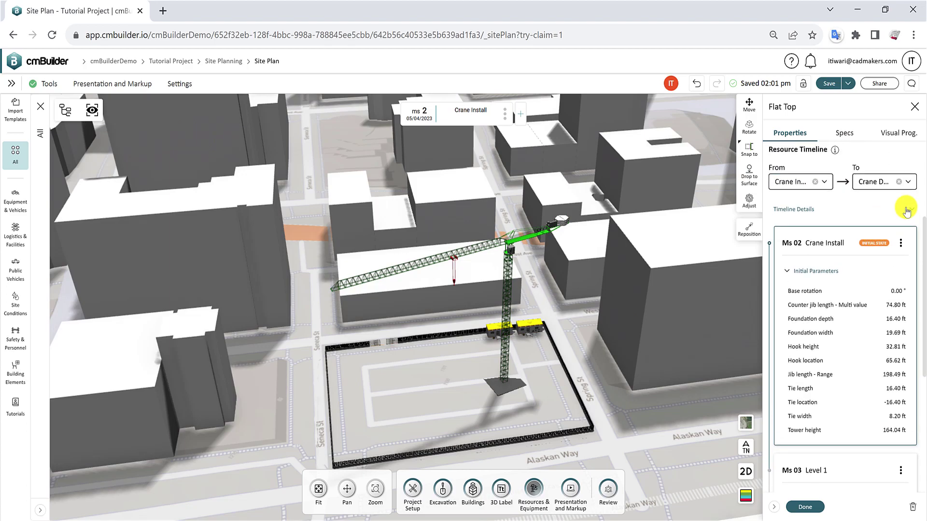
pyautogui.click(911, 211)
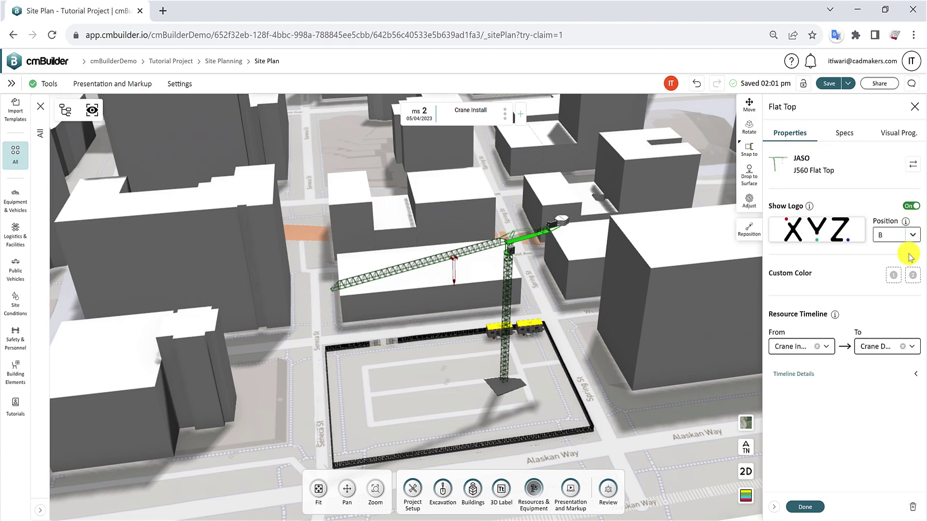
pyautogui.click(913, 376)
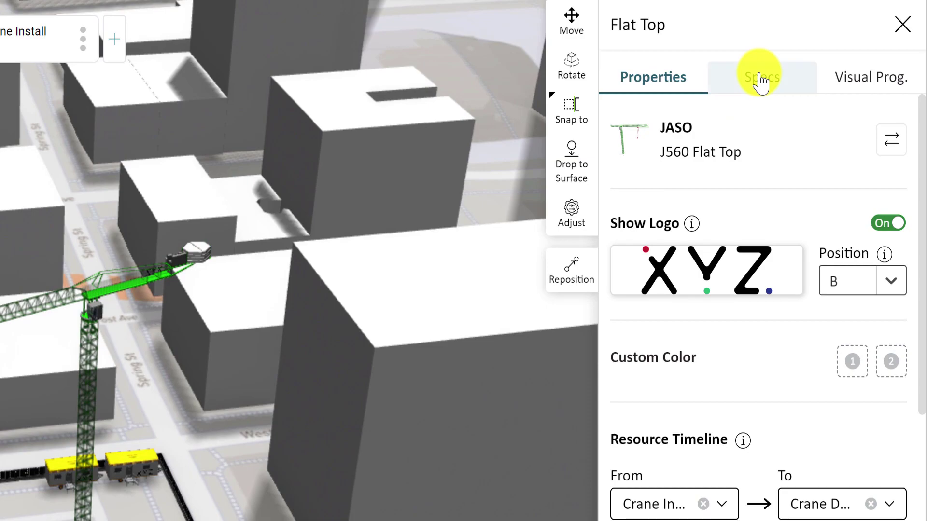
# Step: Preview the j560-fem-1001-en.pdf document listed under the crane's Specs
pyautogui.click(761, 79)
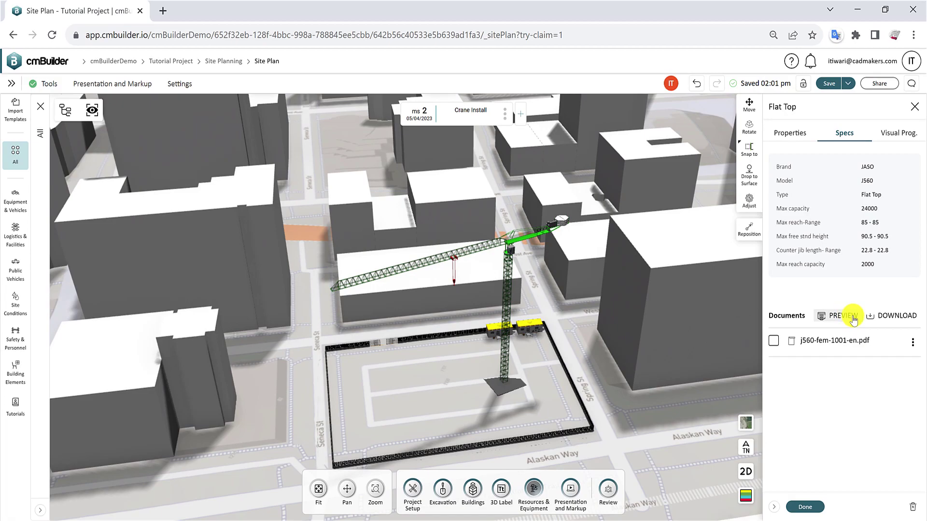
pyautogui.click(842, 315)
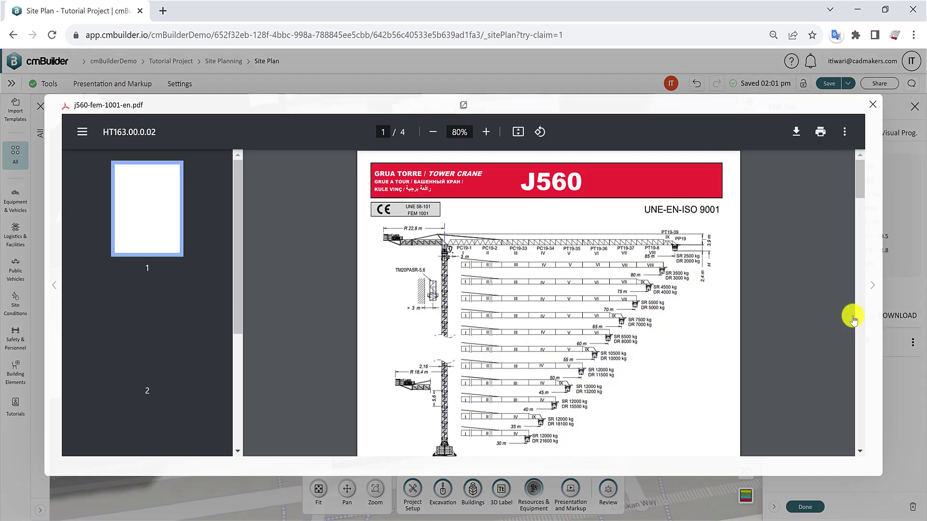
# Step: Scroll through the J560 spec PDF's pages, then close the preview
pyautogui.scroll(-8, 670, 248)
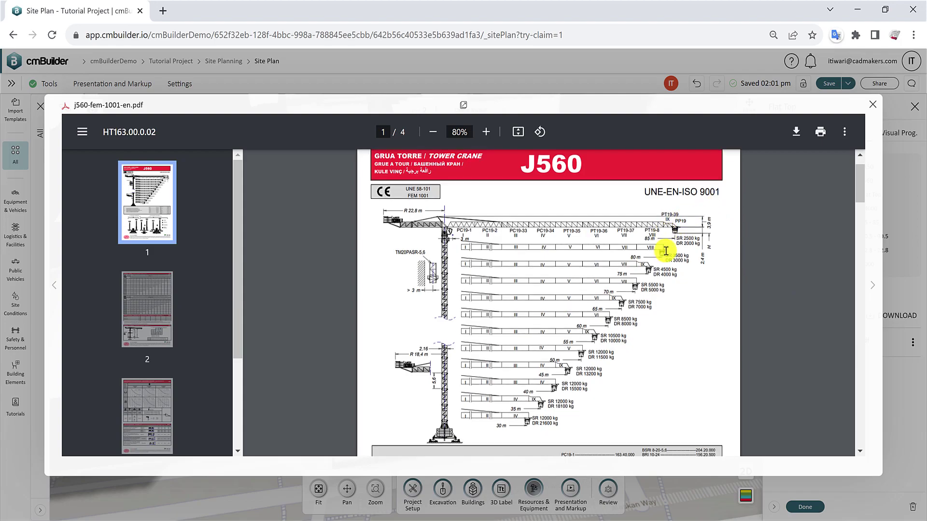
pyautogui.scroll(-3, 658, 263)
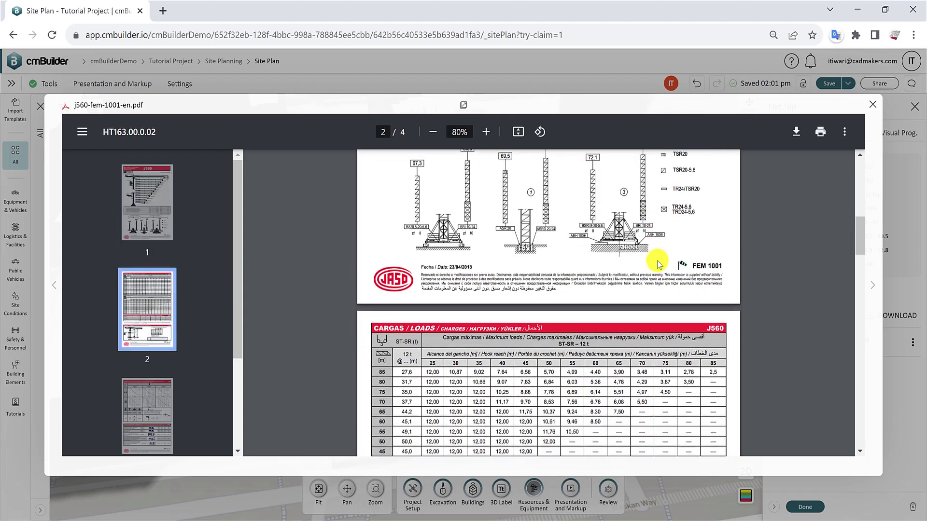
pyautogui.scroll(-3, 736, 267)
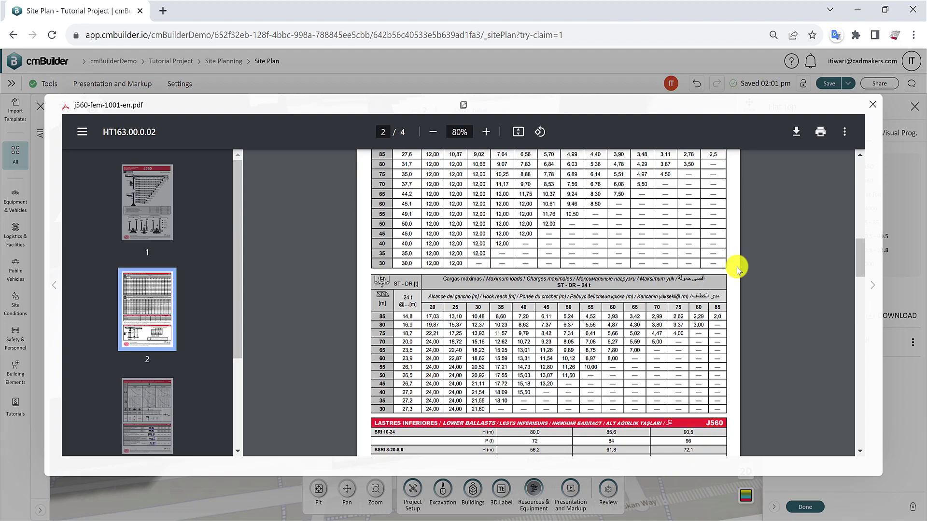
pyautogui.click(873, 108)
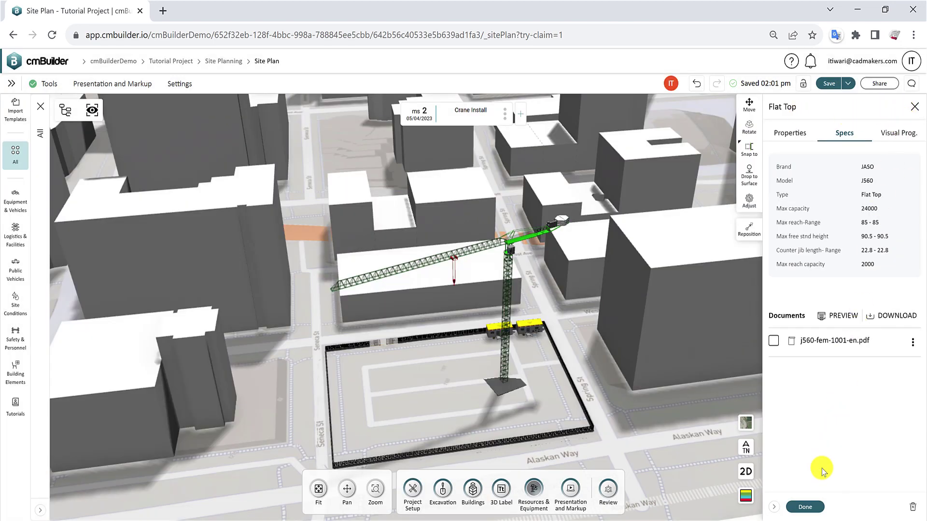
# Step: Finish the crane settings, close the crane search, and show the Site Planning tree with Fixed Cranes
pyautogui.click(805, 507)
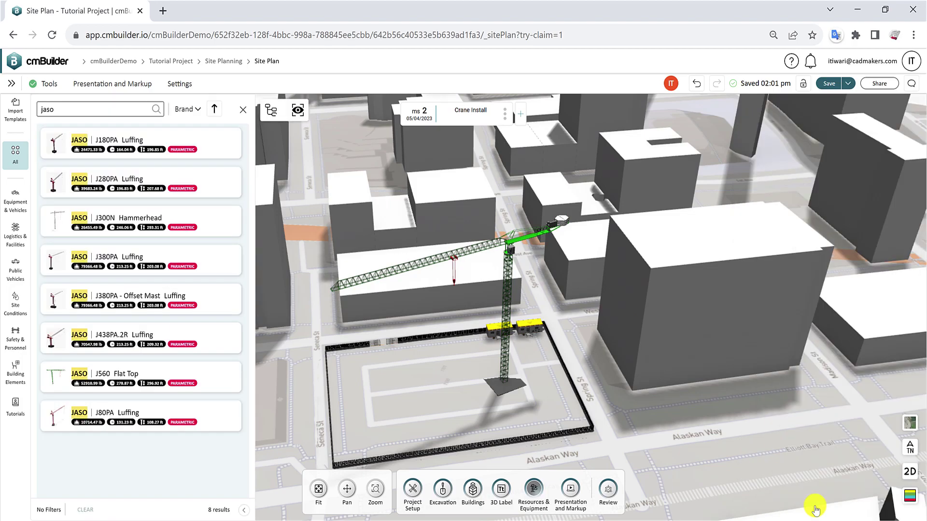
pyautogui.click(243, 112)
pyautogui.click(16, 109)
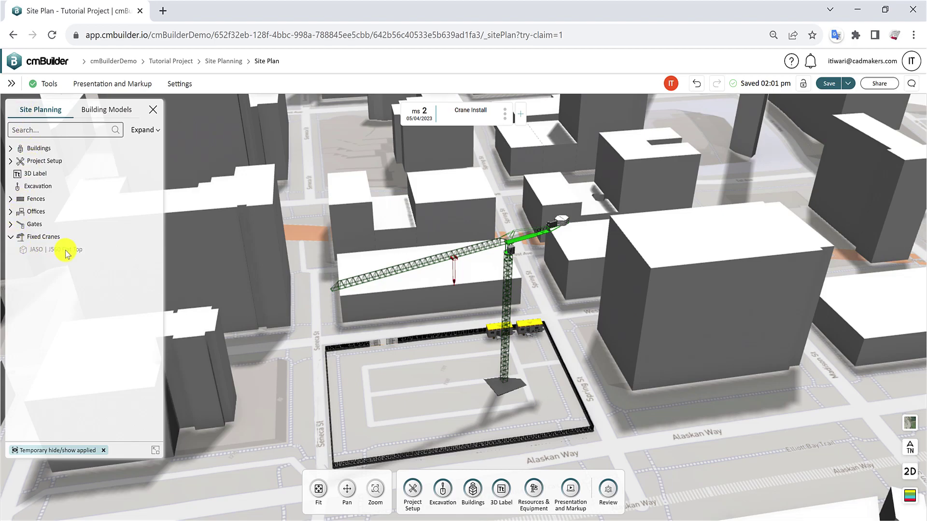
# Step: Check the crane's context menu, then collapse the Site Planning tree and close the crane properties
pyautogui.click(504, 389)
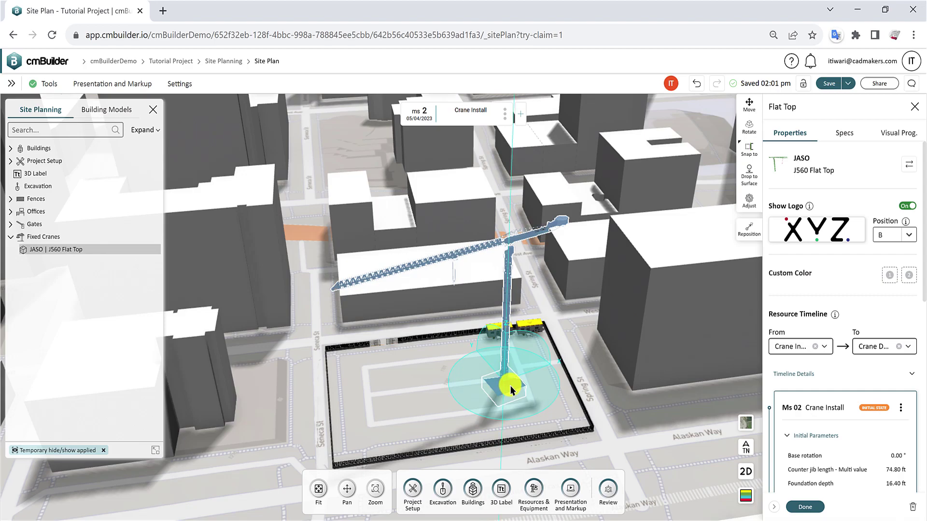
pyautogui.rightClick(511, 389)
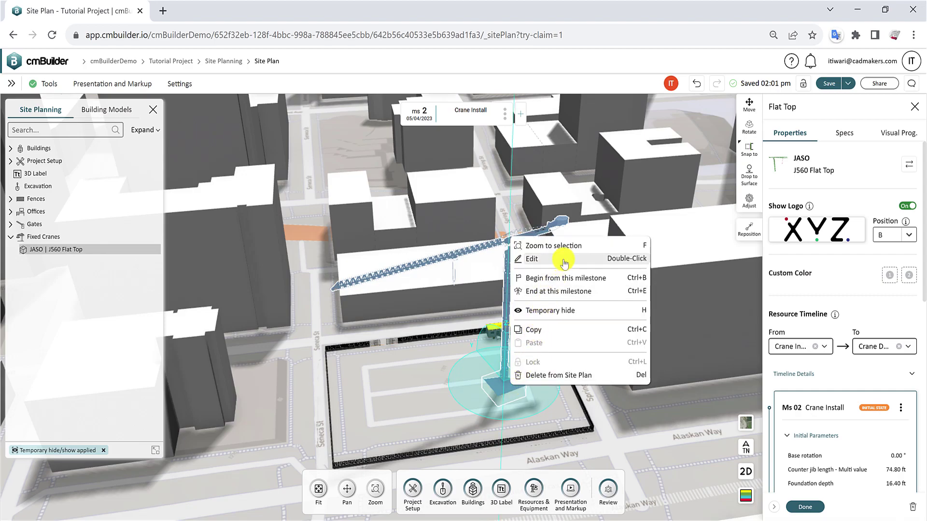
pyautogui.click(622, 431)
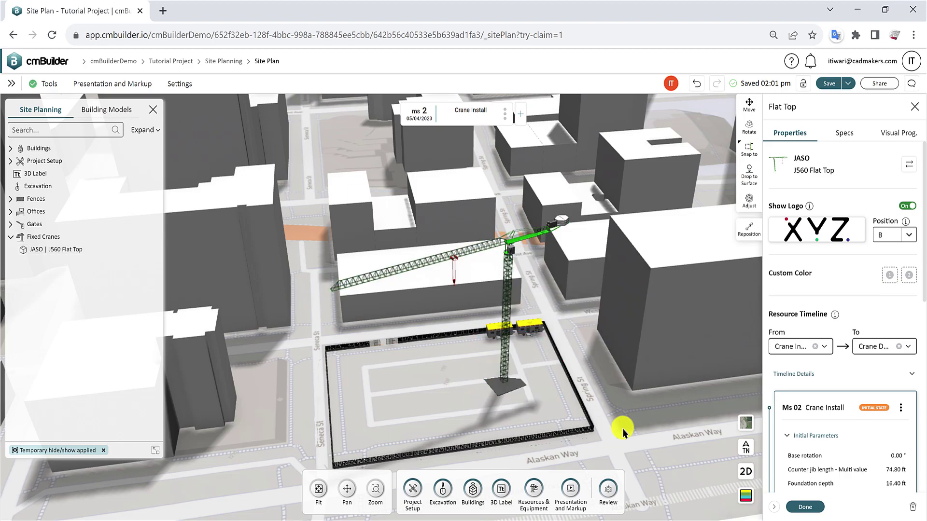
pyautogui.click(157, 451)
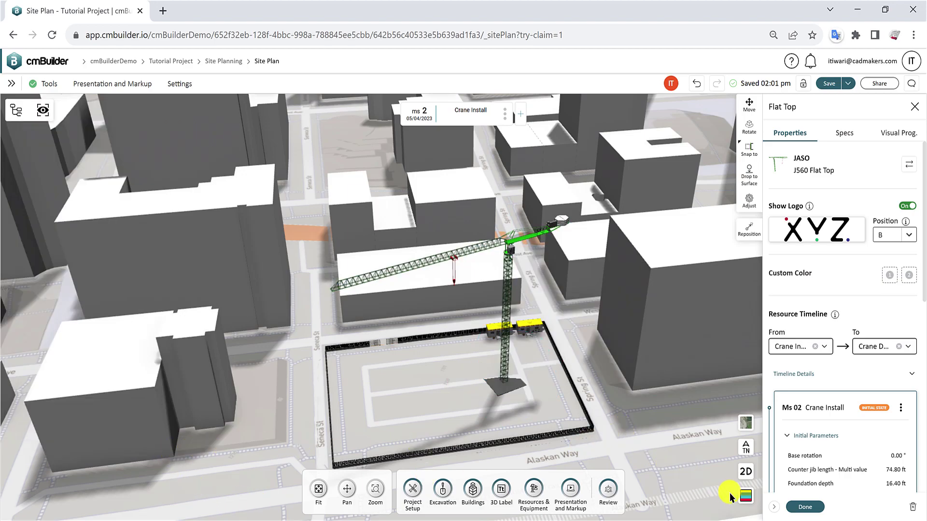
pyautogui.click(809, 507)
pyautogui.scroll(-10, 561, 403)
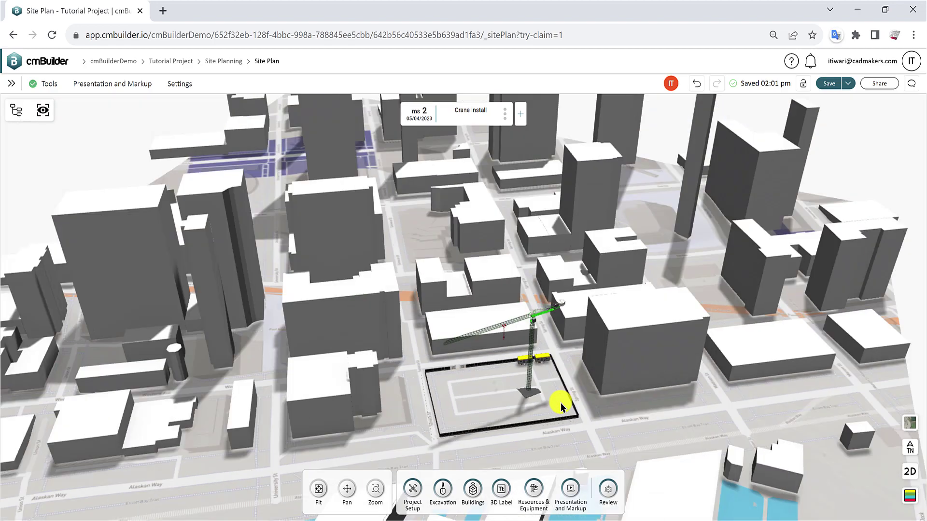